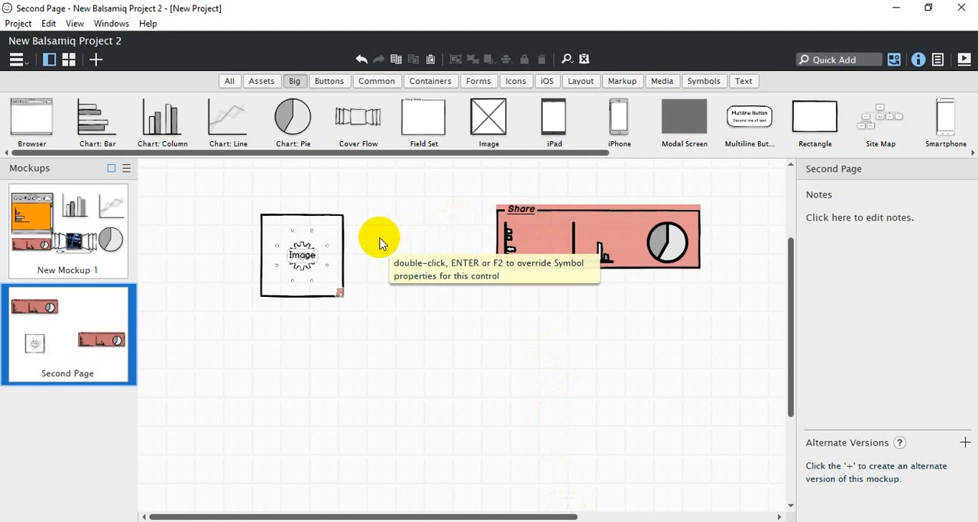
Create a new mockup in the project and rename it "Mobile"
click(17, 24)
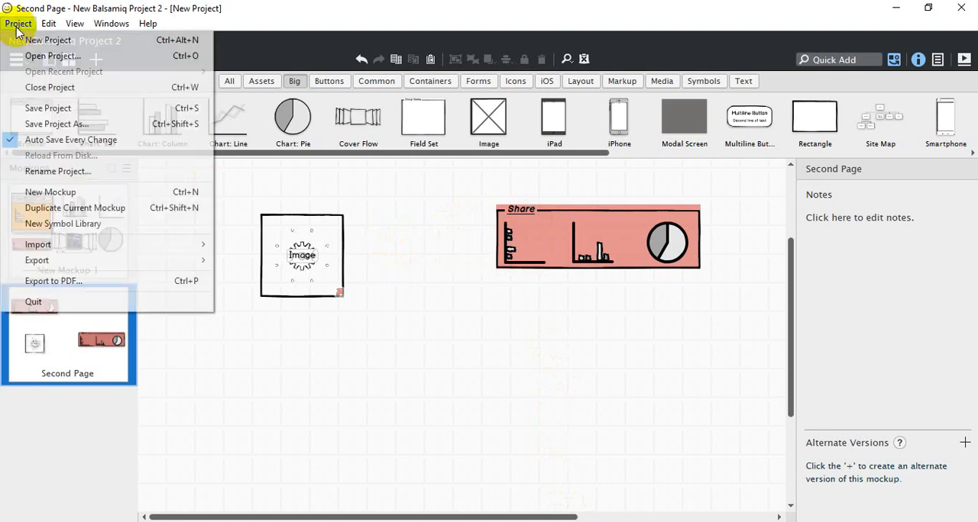
click(74, 194)
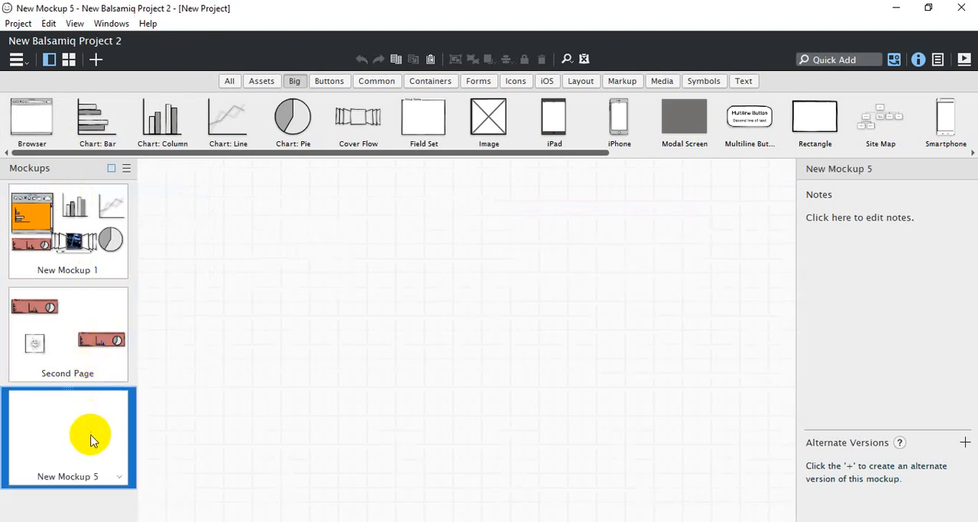
double_click(81, 483)
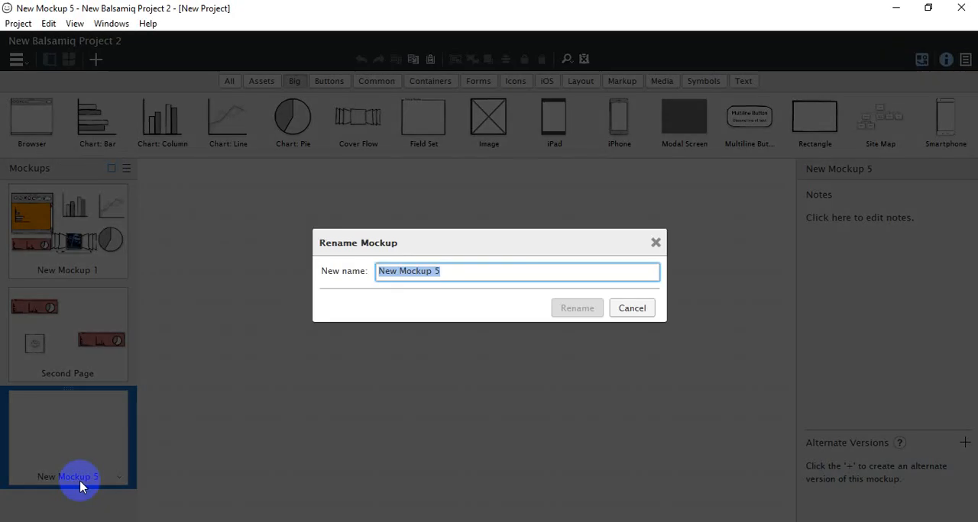
text(Mobile)
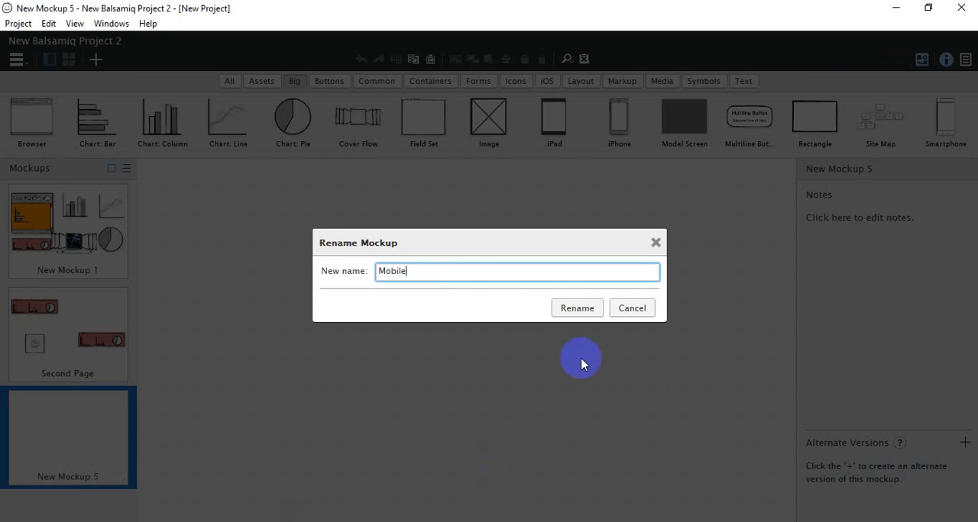
click(577, 308)
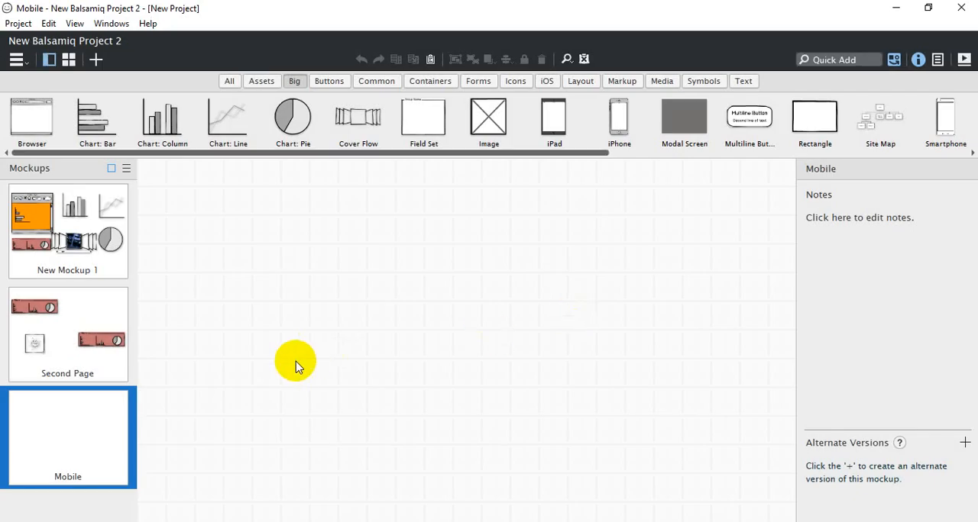
Add an iPad to the Mobile mockup, shrink it to about 351 × 523, and place it at about X 29, Y 0
drag(552, 137, 257, 249)
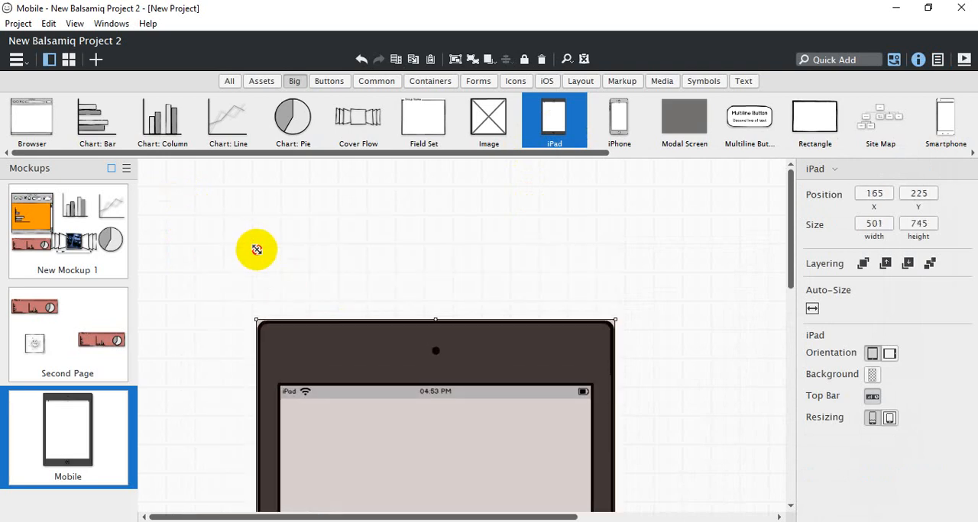
drag(371, 387, 286, 255)
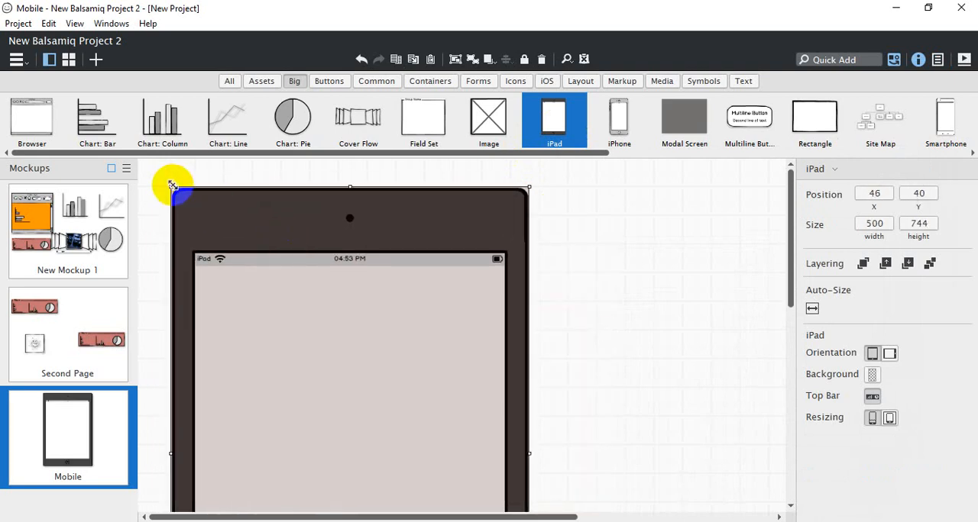
drag(169, 184, 281, 350)
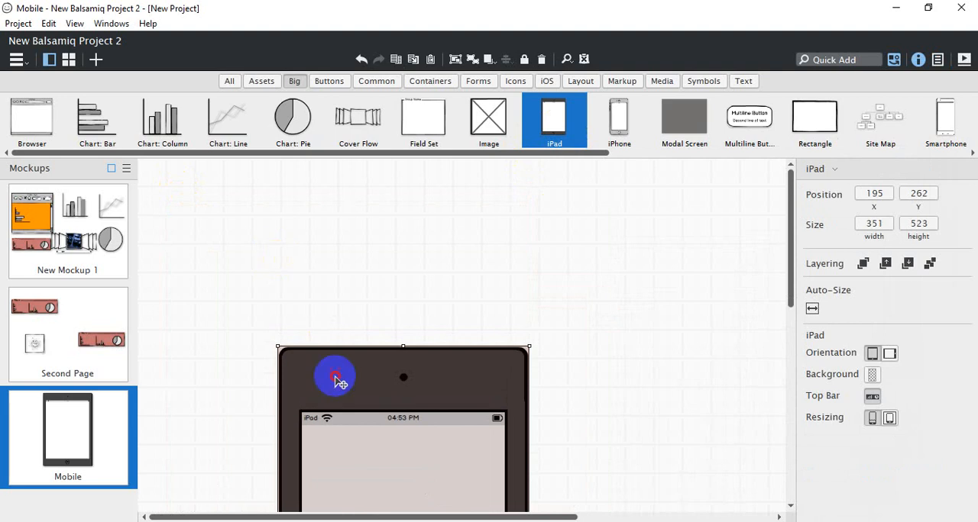
drag(333, 374, 218, 183)
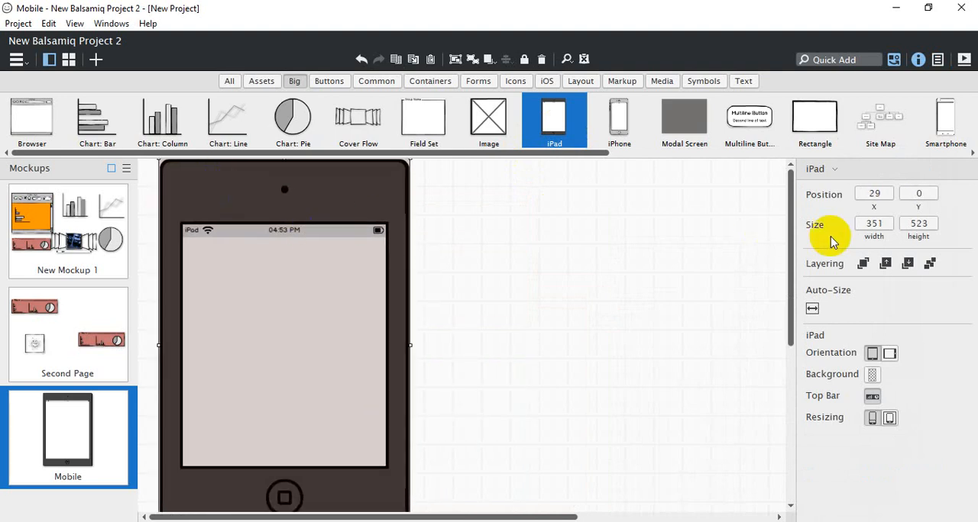
scroll(786, 212, down, 1)
scroll(787, 213, up, 1)
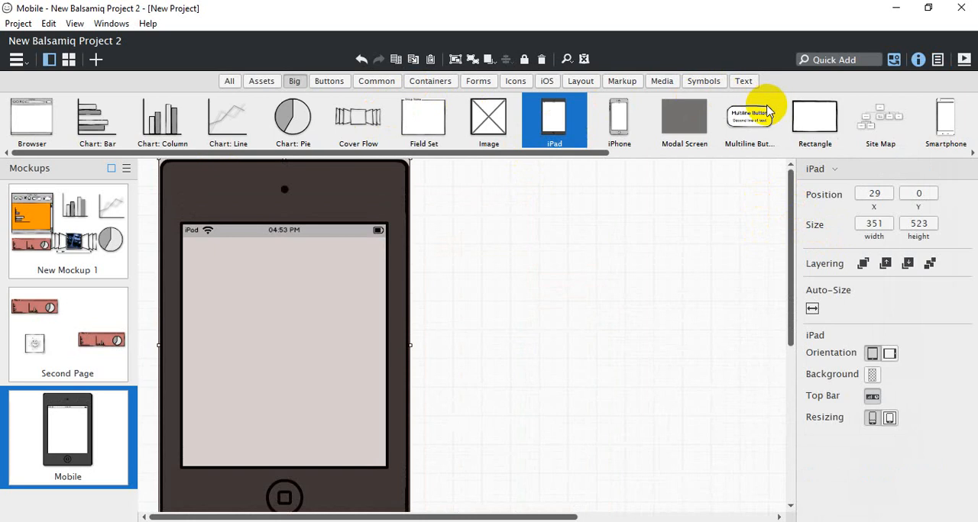
drag(752, 113, 631, 115)
key(ctrl)
key(ctrl)
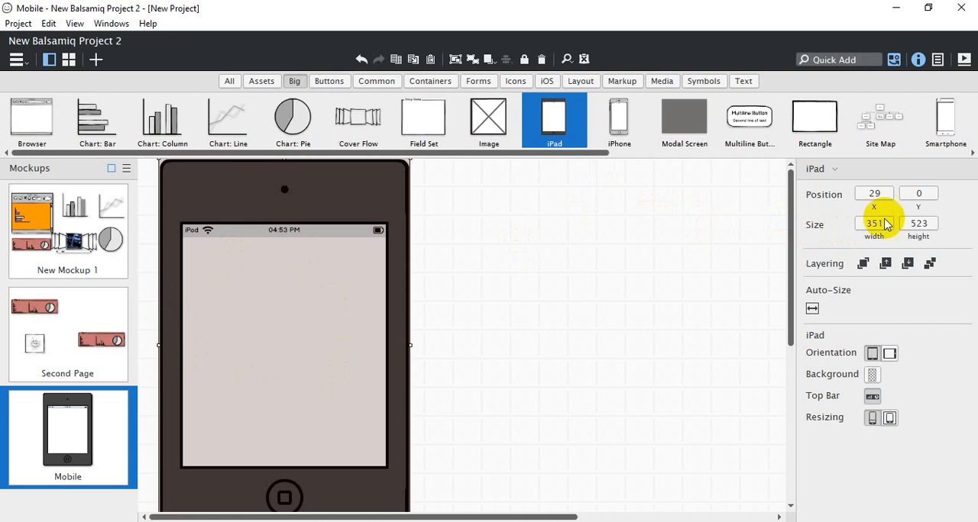
Try the iPad's landscape orientation and transparent background, returning each setting to portrait and opaque
click(889, 354)
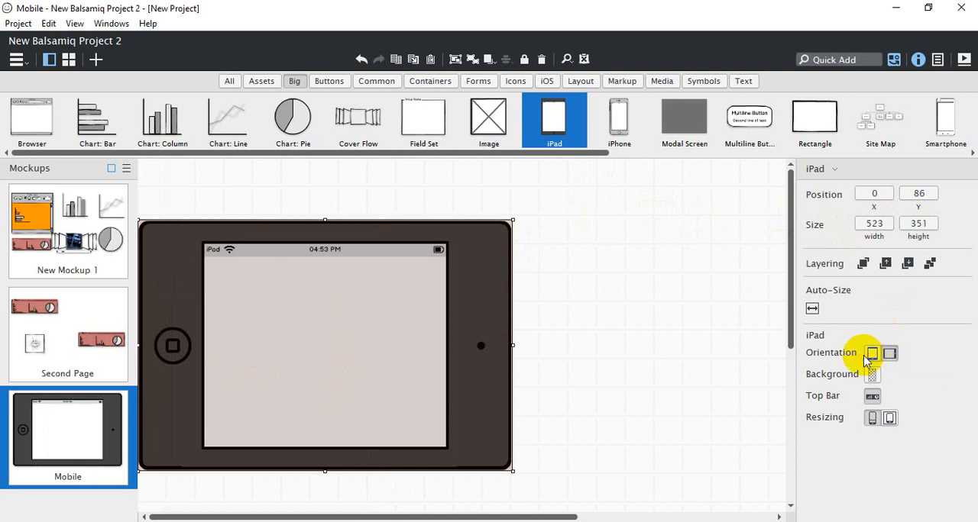
click(871, 354)
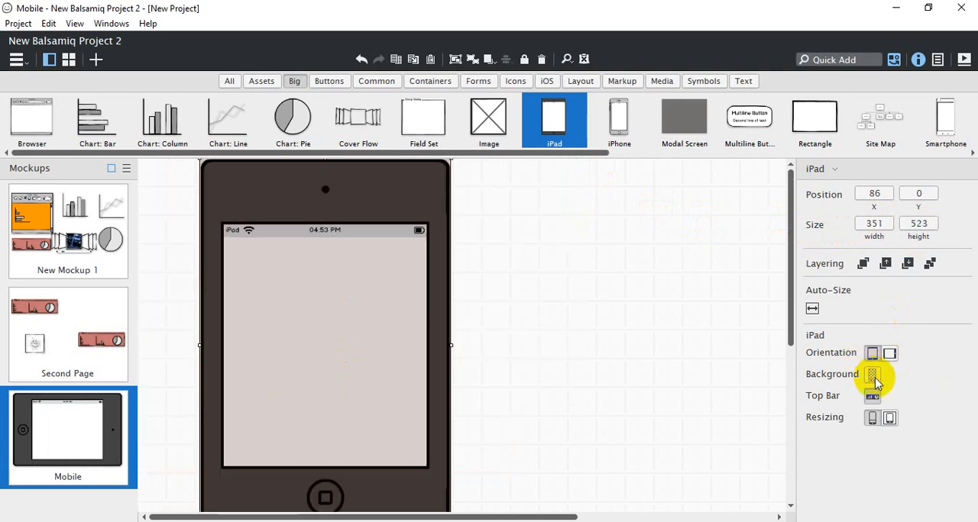
click(872, 375)
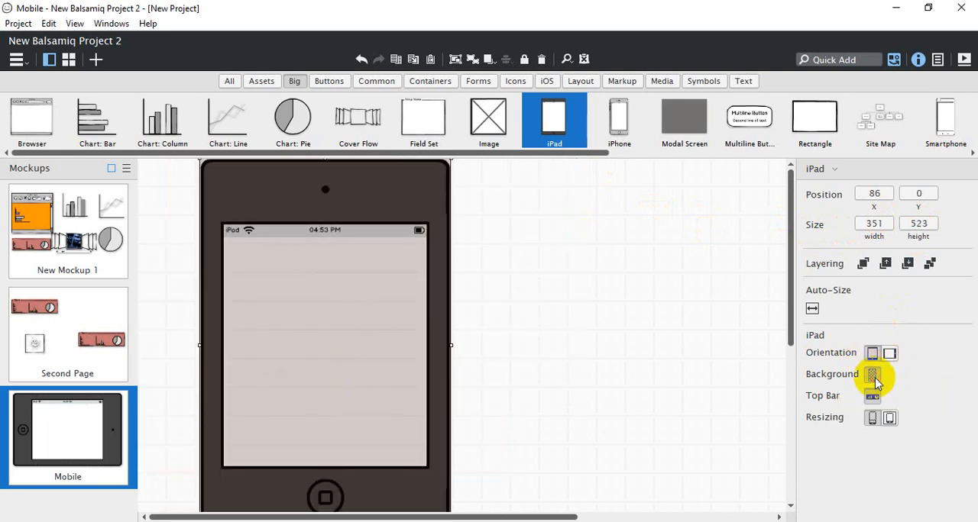
click(873, 378)
Hide and show the iPad's top bar twice to try the setting, leaving the bar shown
click(872, 397)
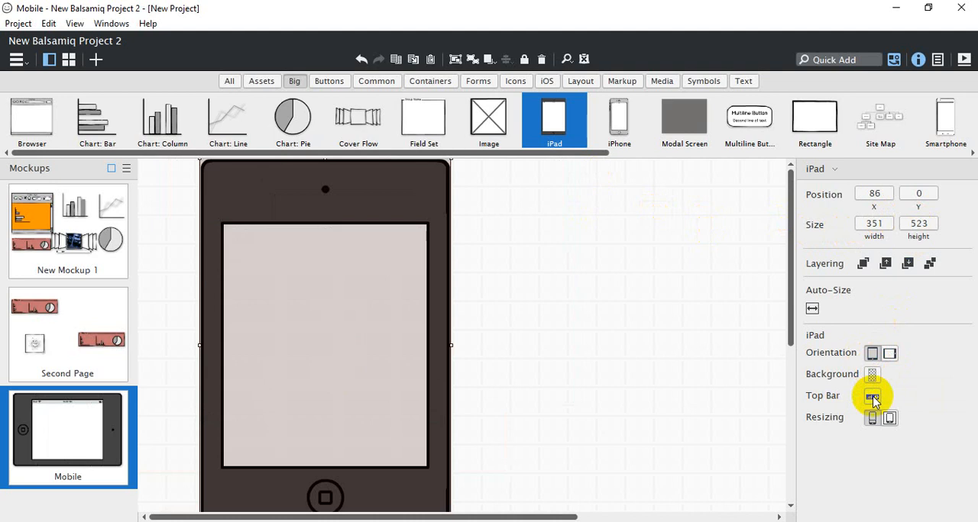
click(872, 397)
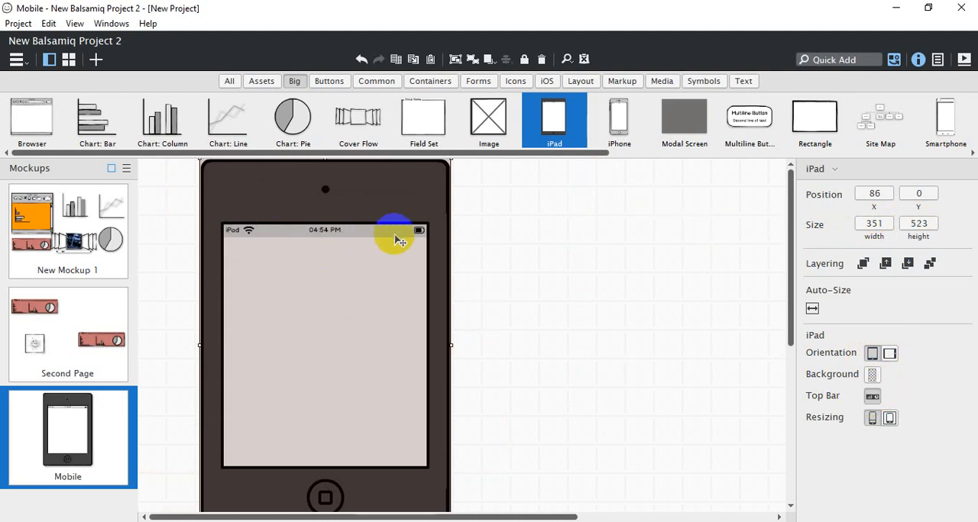
click(872, 397)
click(872, 397)
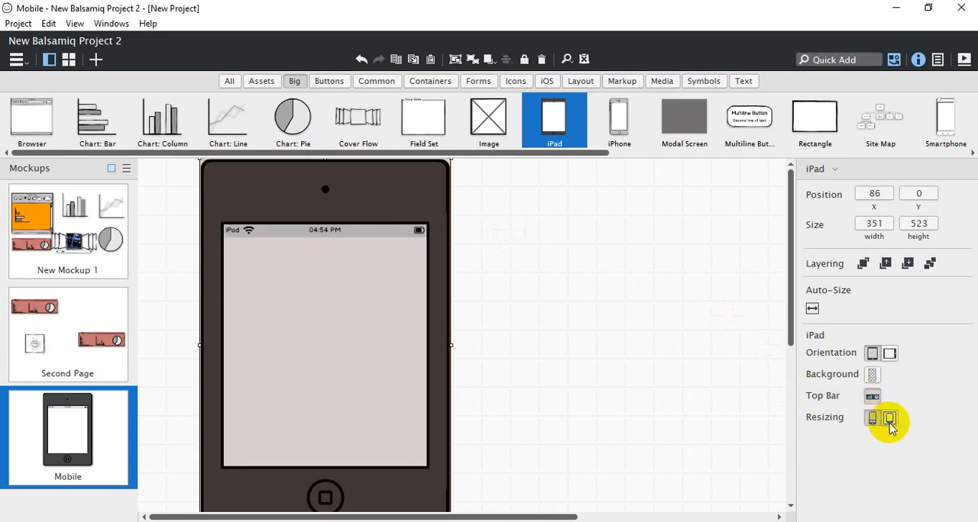
Compare the iPad's two resizing modes and apply the one with thinner borders and a larger screen area
click(890, 419)
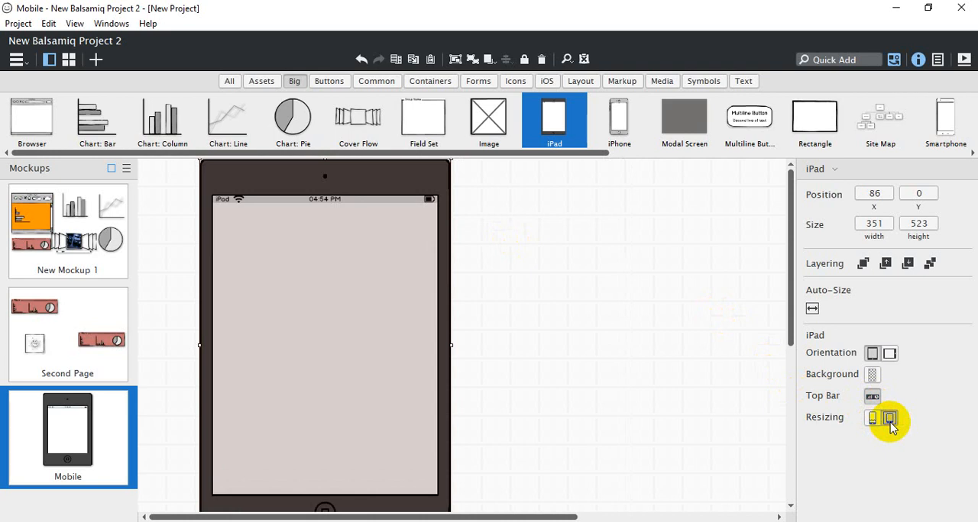
click(872, 418)
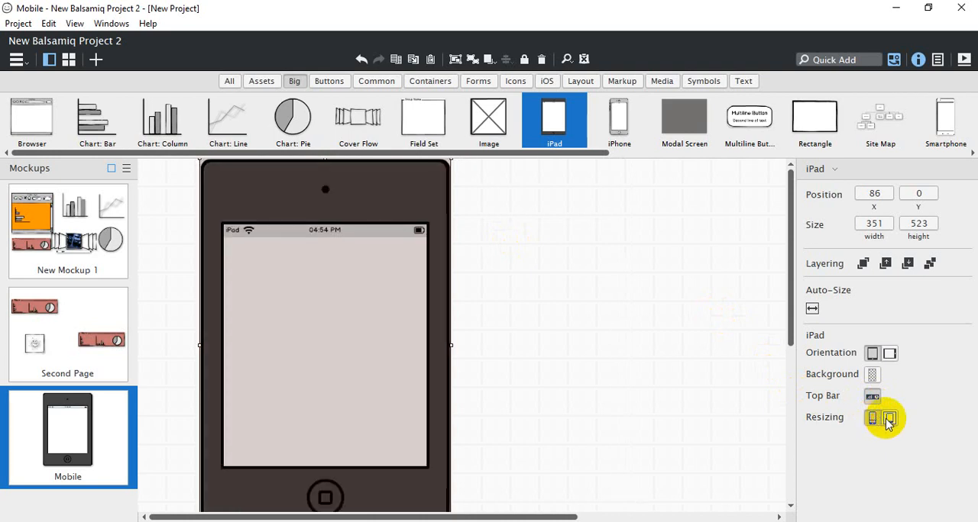
click(888, 420)
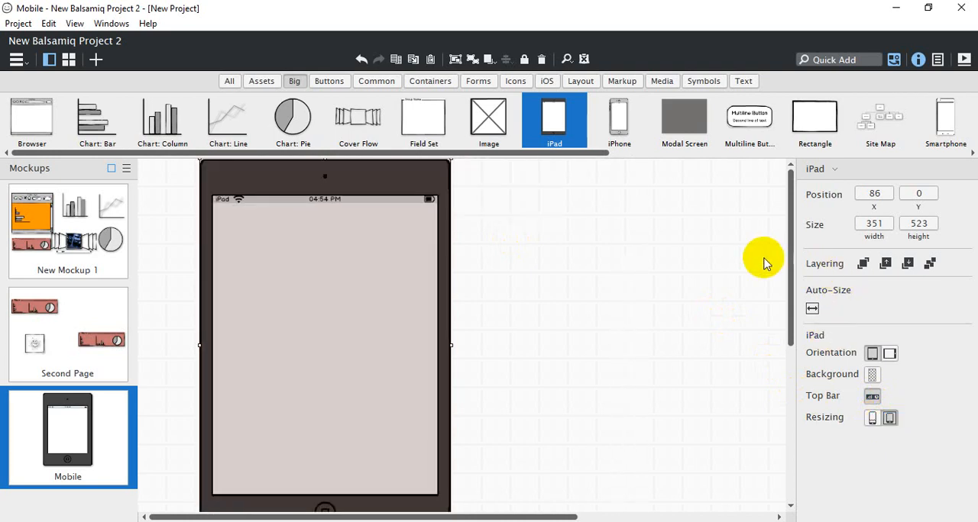
Add an iPhone beside the iPad, resize it to about 276 × 511, and place it at about X 482, Y 6
drag(619, 118, 662, 282)
drag(726, 417, 593, 292)
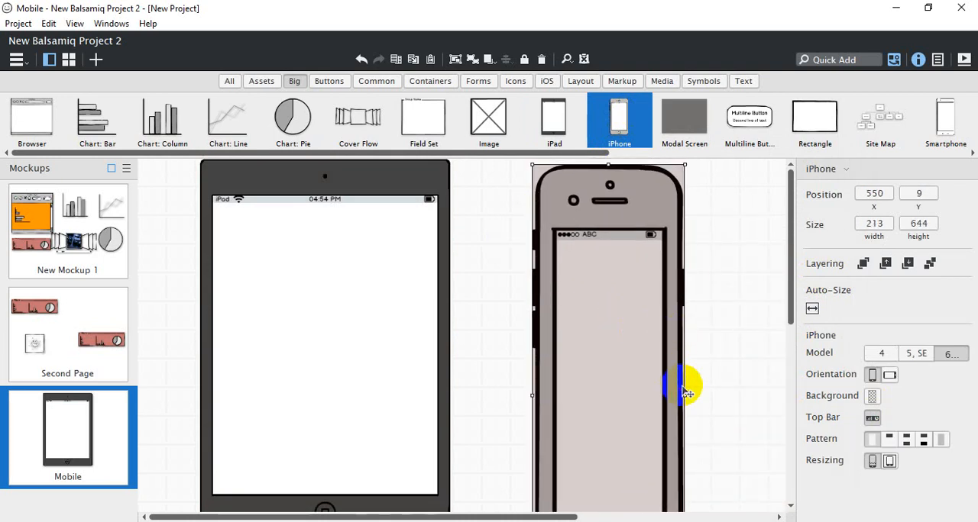
drag(682, 396, 780, 384)
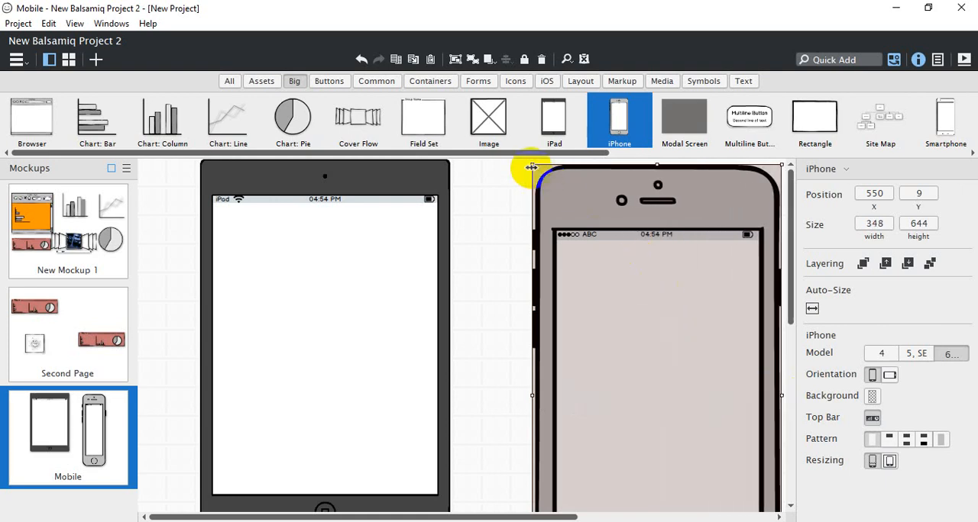
drag(530, 164, 581, 218)
drag(626, 327, 521, 221)
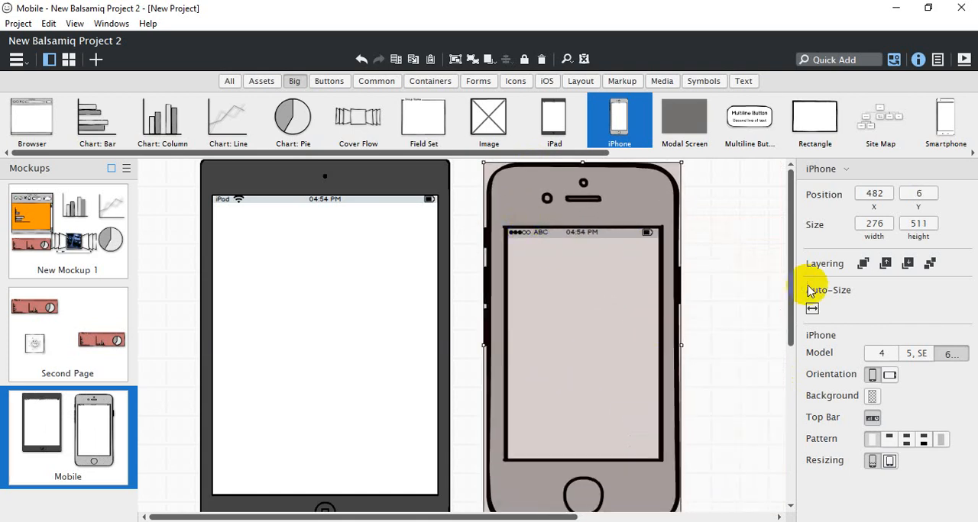
Try the iPhone models 4 and 5, SE, and return to the 6, 7 model
click(881, 354)
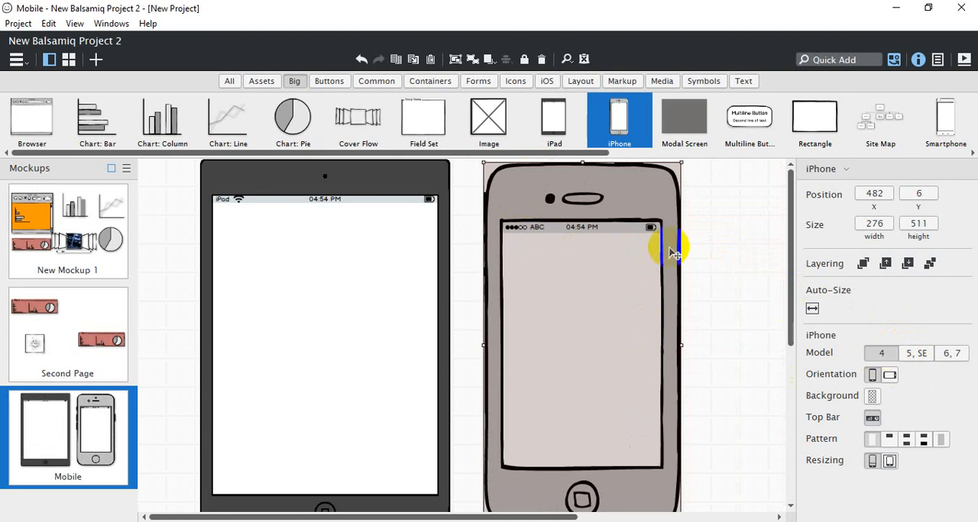
click(917, 355)
click(957, 356)
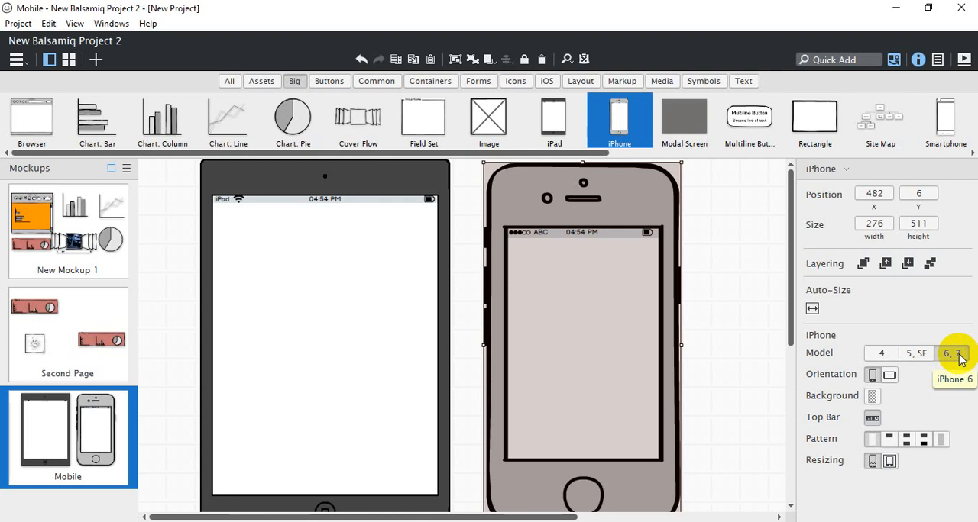
Try the iPhone in landscape orientation and without its top bar, restoring portrait and the bar
click(889, 375)
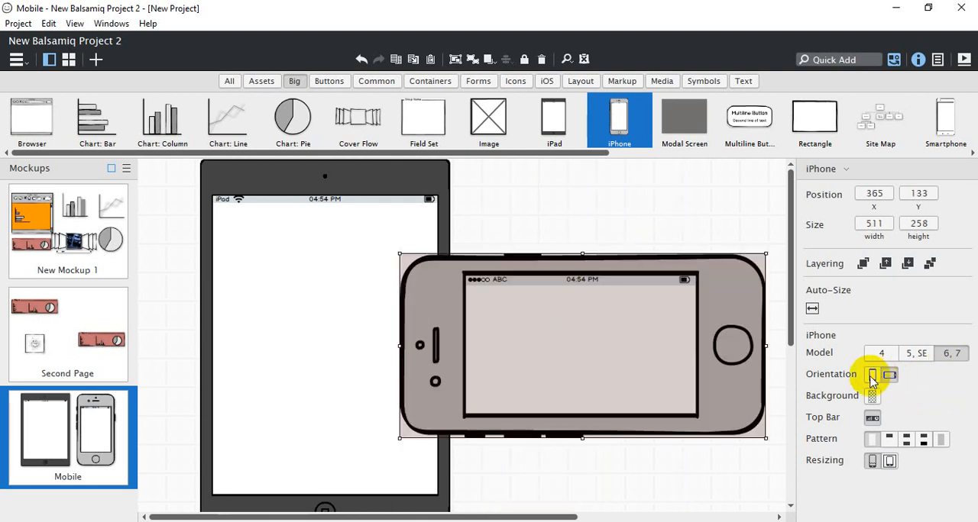
click(871, 374)
click(872, 419)
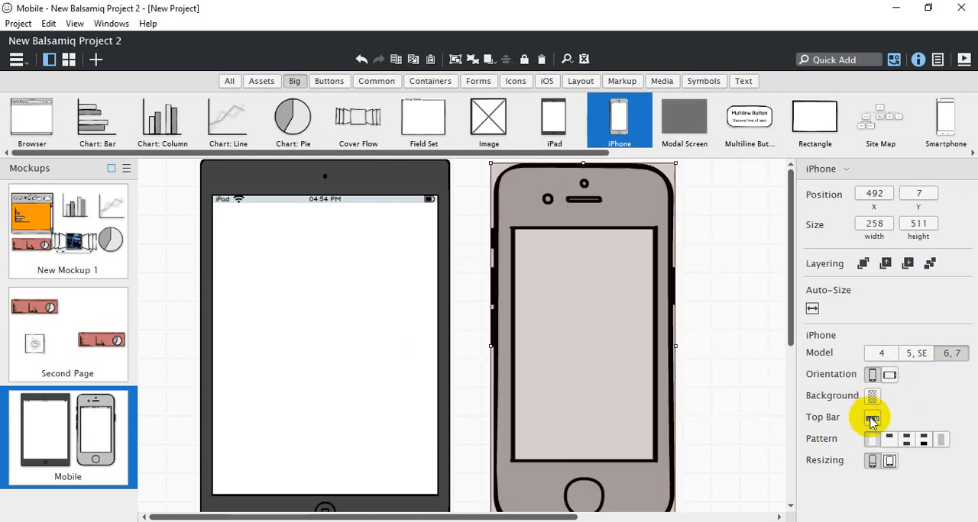
click(871, 419)
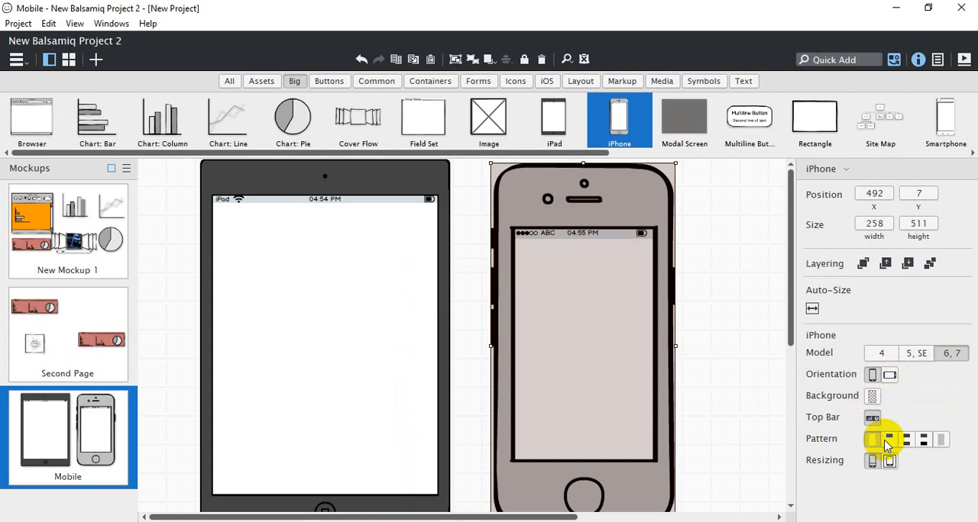
Try the iPhone's screen patterns, apply the full dark fill, and move the phone next to the iPad at about X 445, Y 0
click(888, 441)
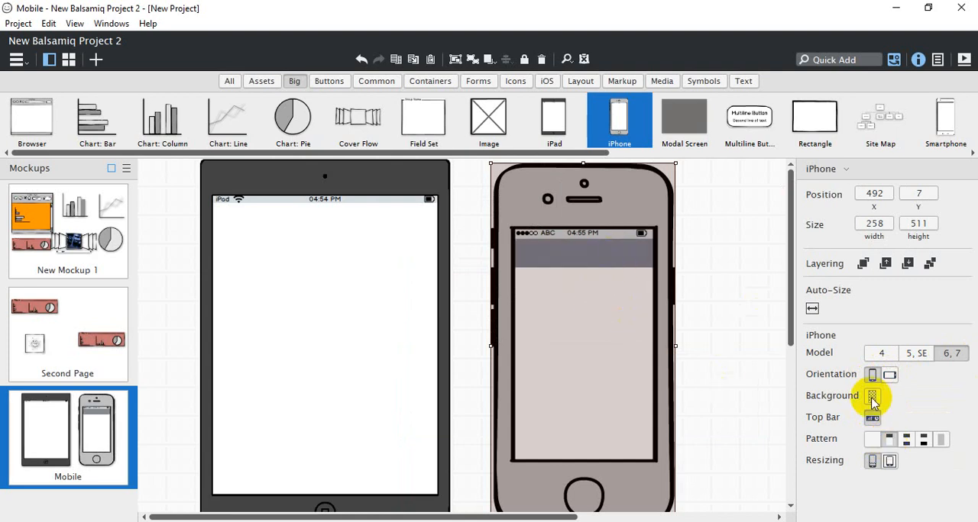
click(907, 439)
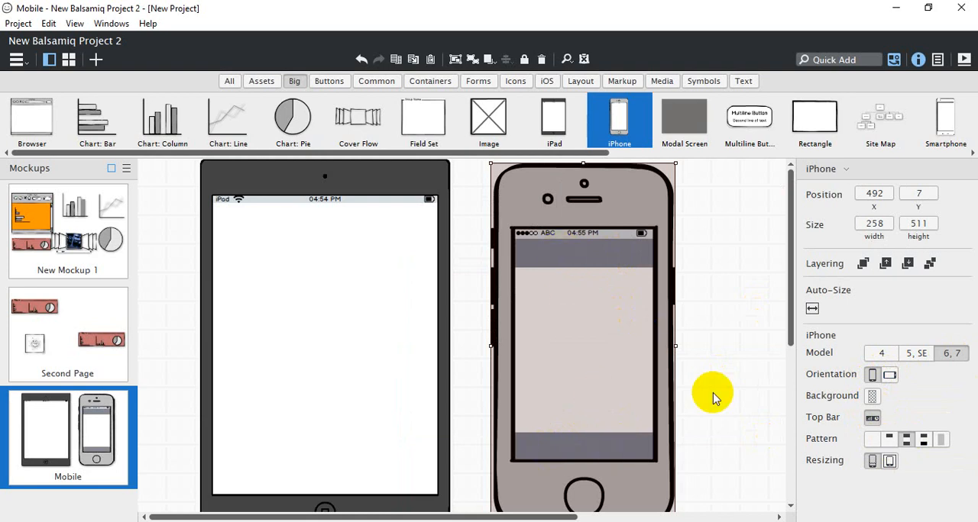
click(924, 441)
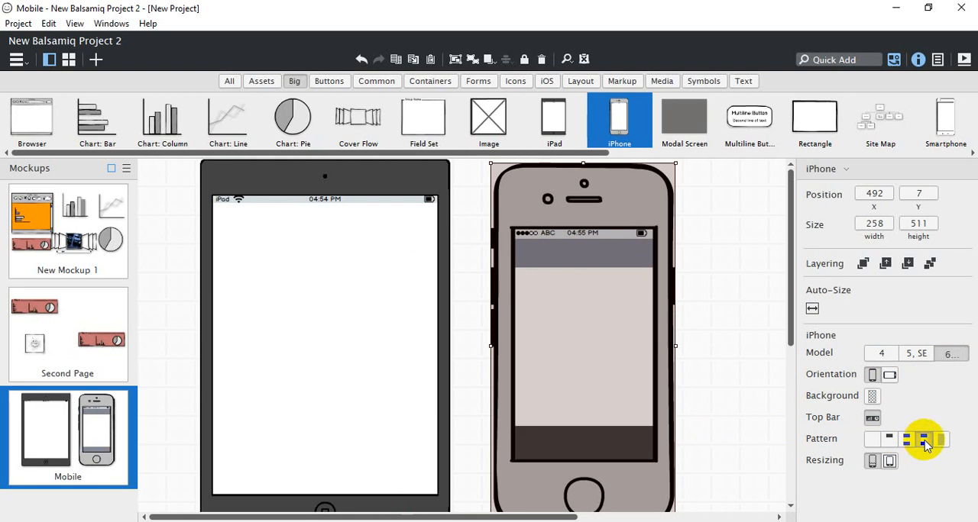
click(939, 440)
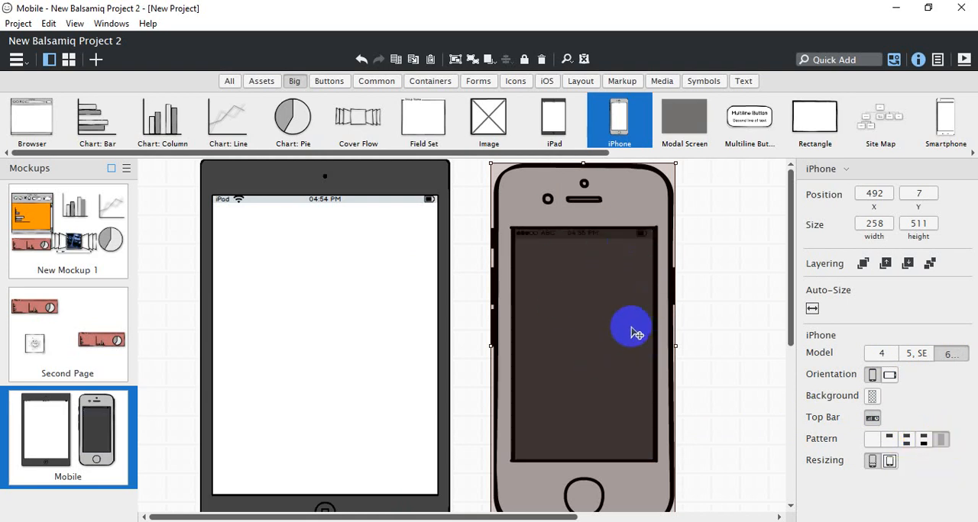
drag(631, 333, 594, 324)
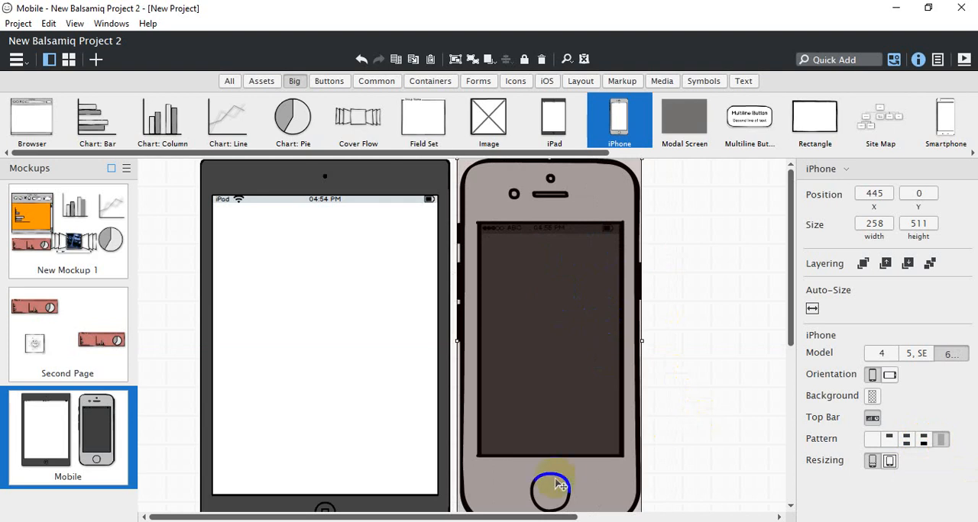
Add a Smartphone in the empty space beside the iPhone at about X 760, Y 24
drag(541, 516, 710, 516)
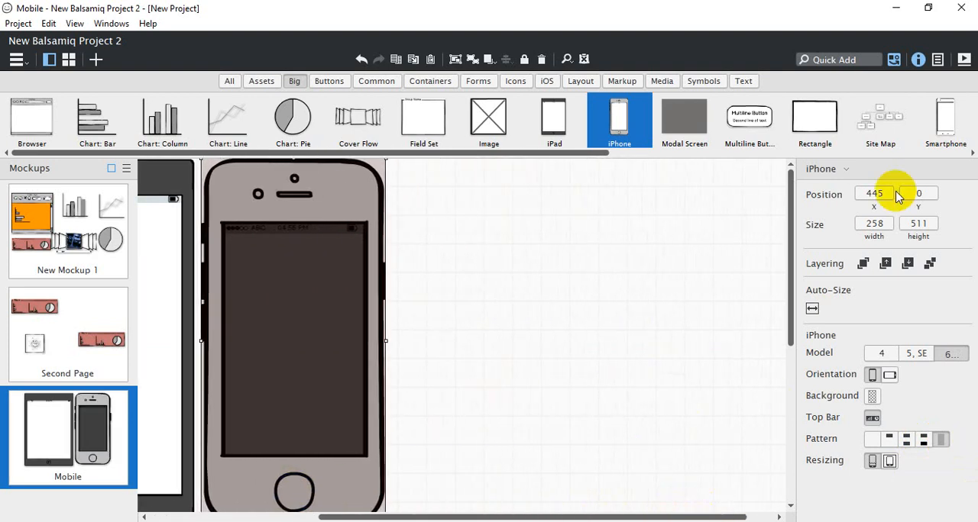
click(945, 124)
drag(945, 125, 426, 176)
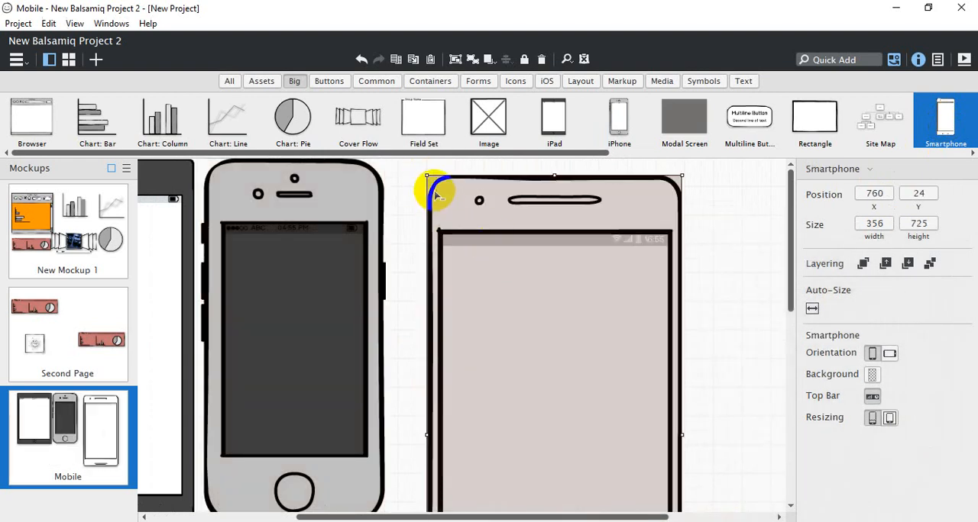
Resize the Smartphone to about 304 × 506 and place it beside the iPhone at about X 719, Y 0
drag(425, 175, 466, 251)
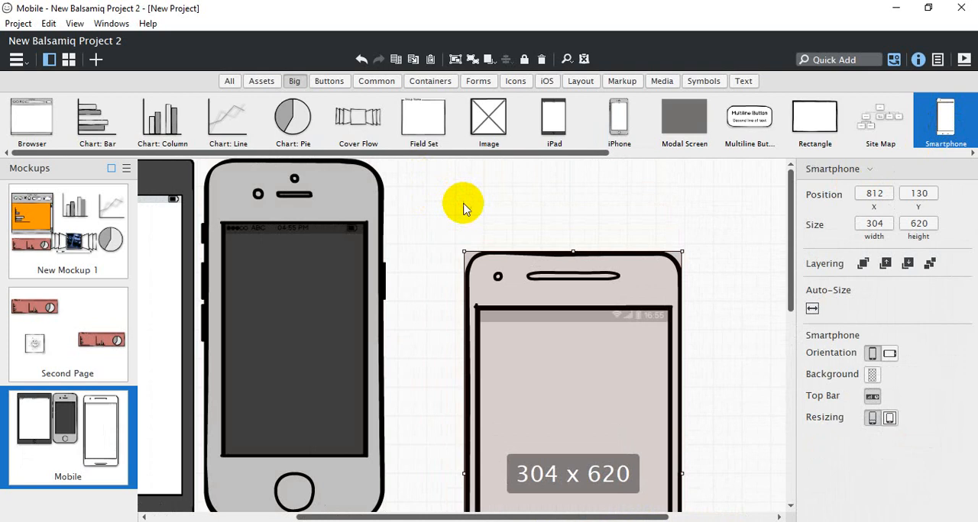
drag(530, 338, 488, 260)
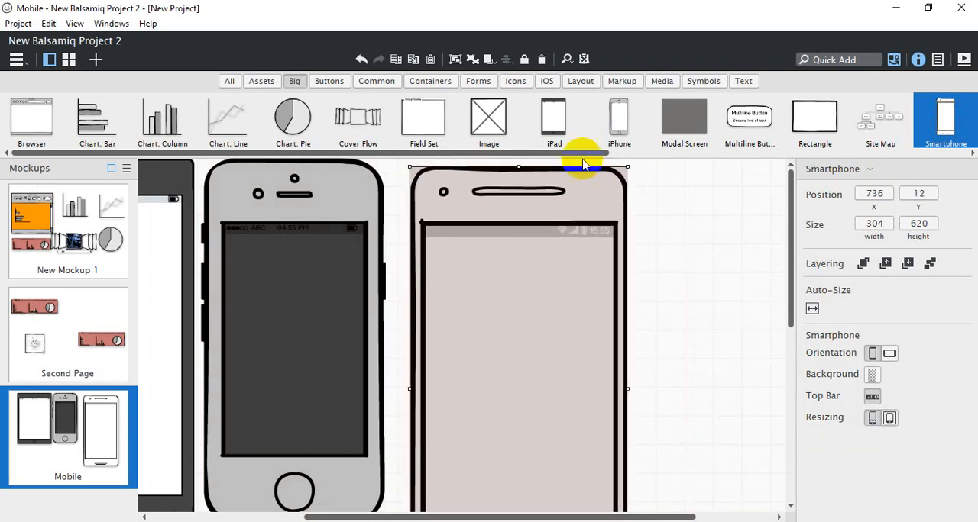
drag(518, 167, 542, 214)
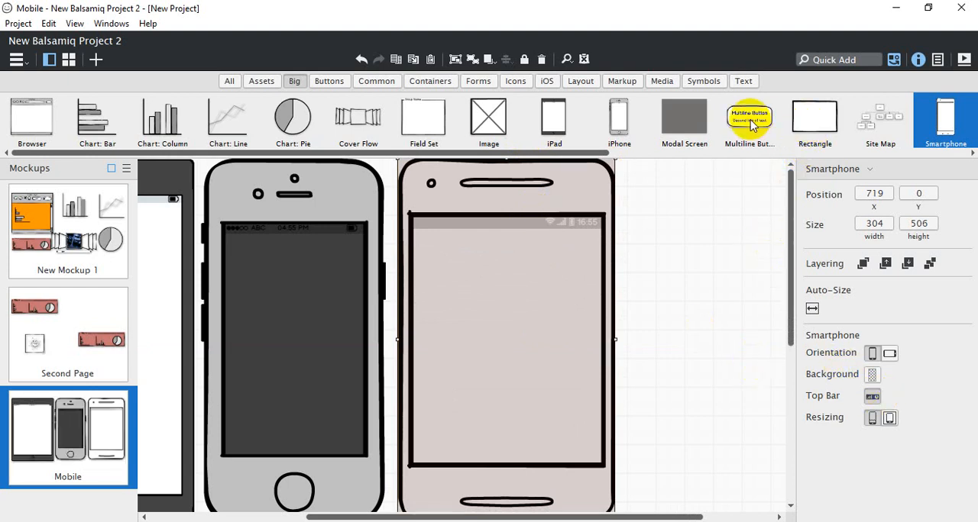
Add a pie chart to the Smartphone's screen, scaled down to about 102 × 102 at about X 774, Y 129
drag(294, 120, 423, 254)
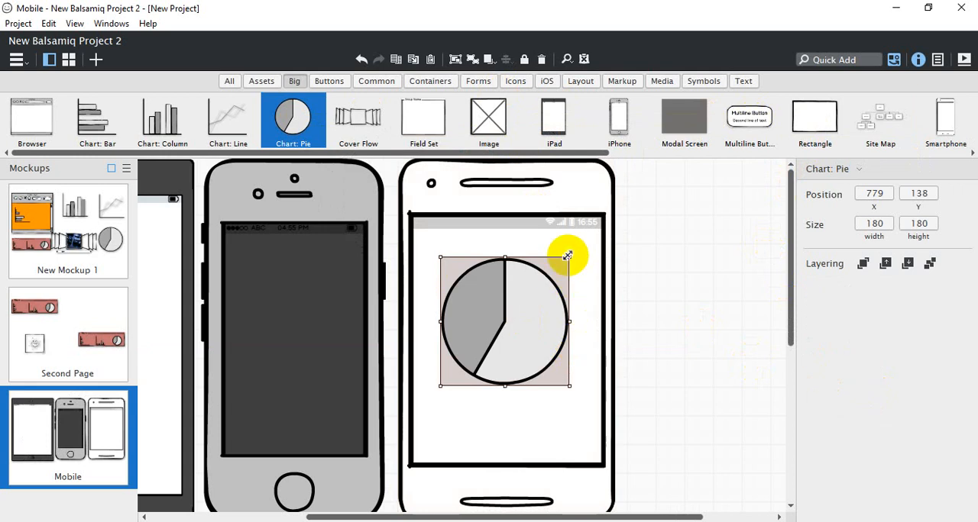
drag(566, 256, 476, 295)
click(491, 323)
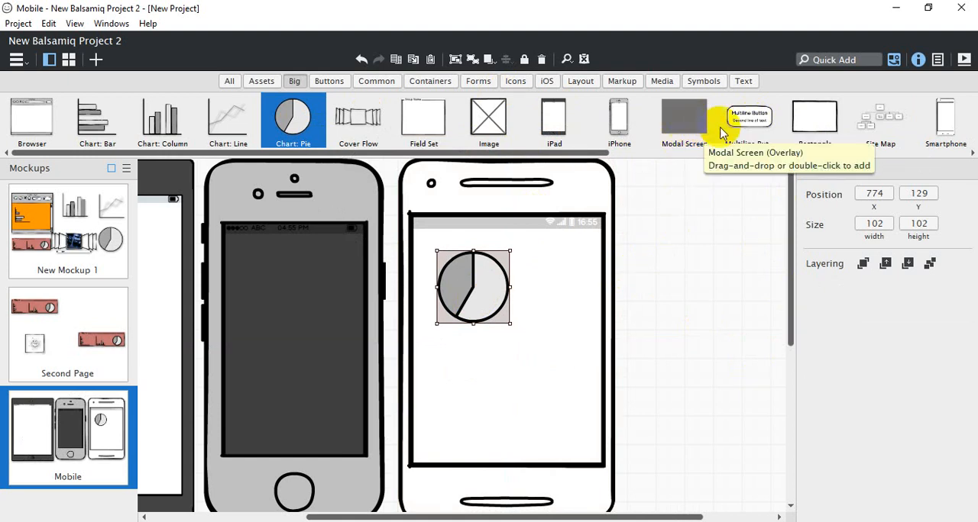
Add a Multiline Button with "Mobile" as an extra first line and fit it on the iPhone's screen, about 119 × 68 at X 515, Y 227
click(752, 127)
drag(752, 127, 650, 200)
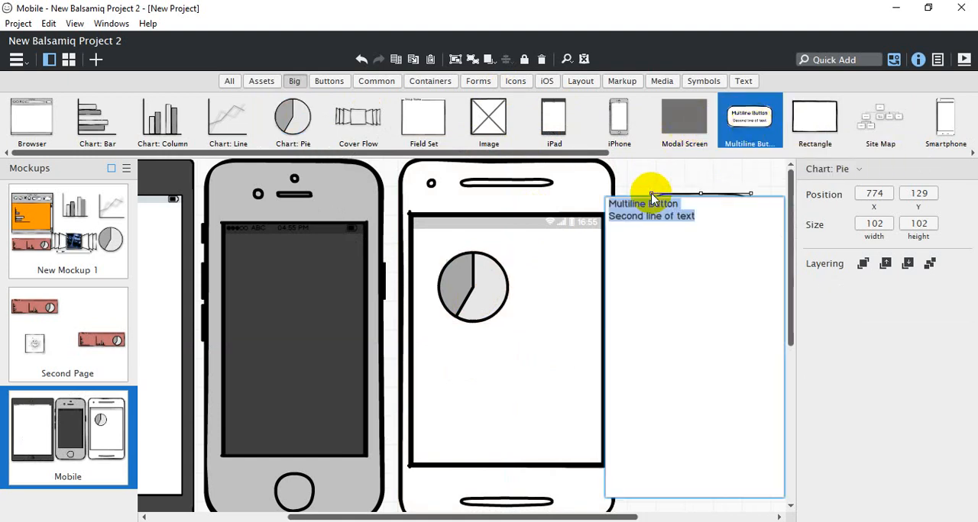
click(695, 211)
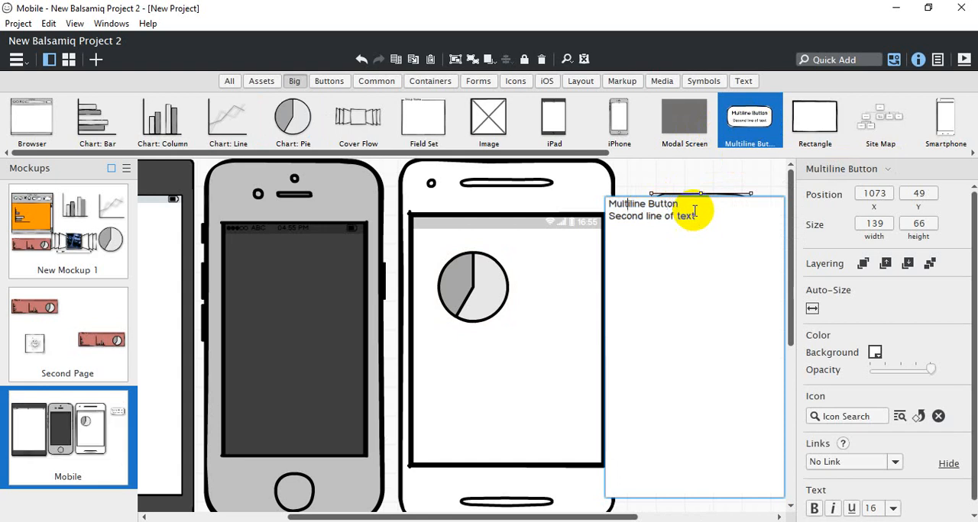
key(Return)
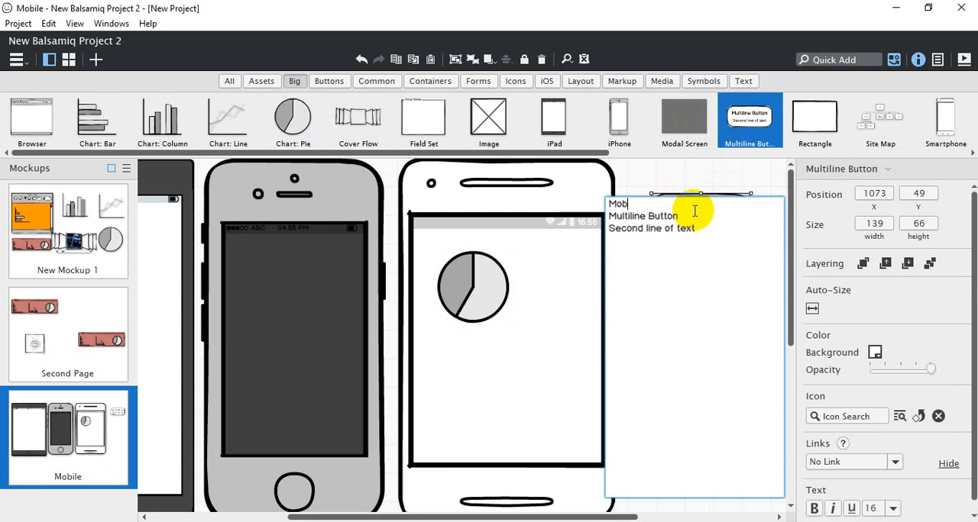
click(690, 163)
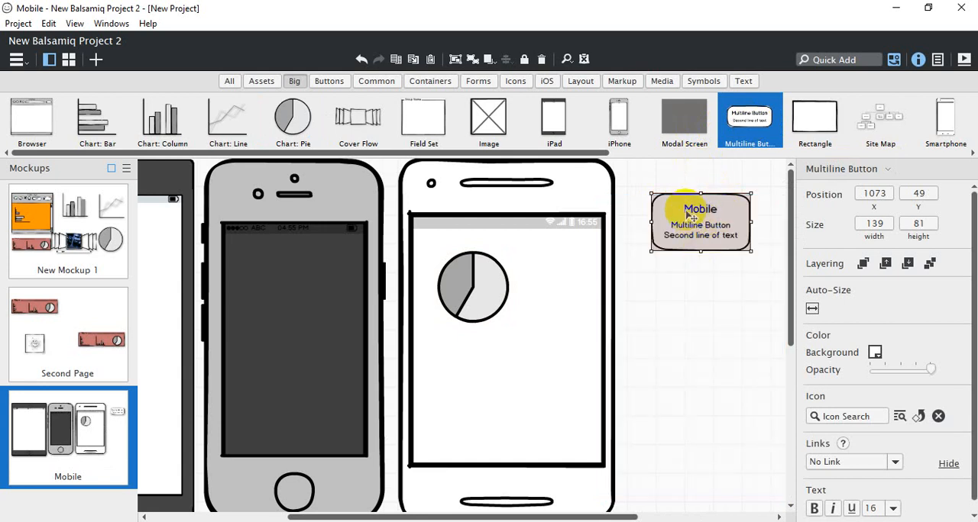
drag(710, 212, 276, 261)
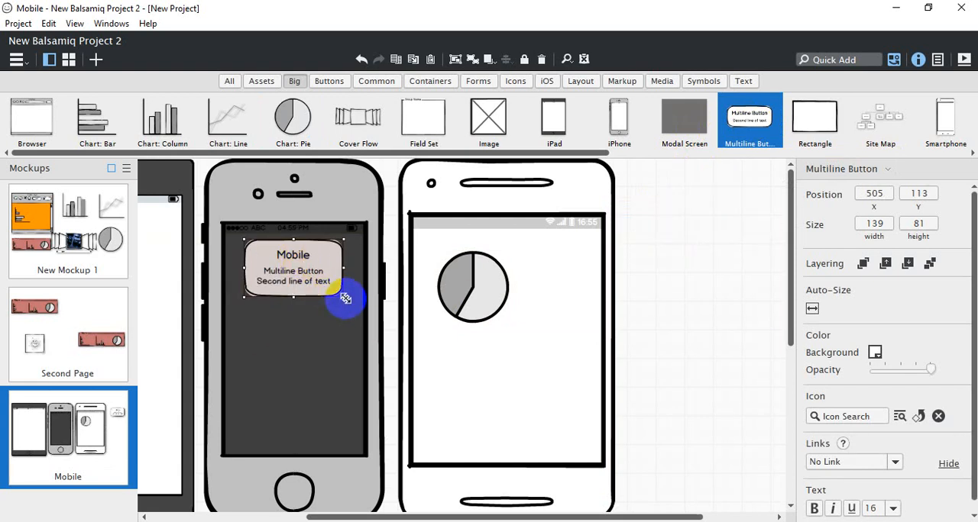
drag(343, 294, 313, 362)
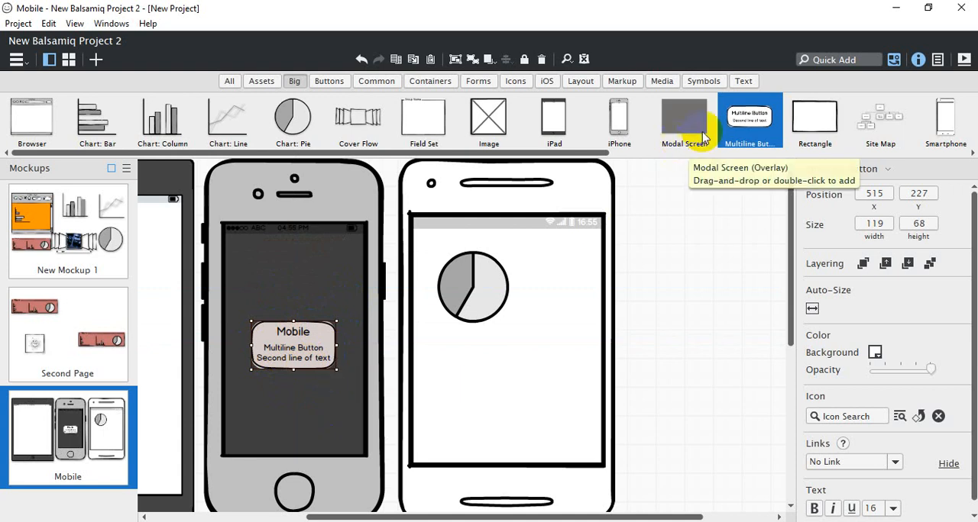
Add a Rectangle of about 168 × 117 in the empty space beside the Smartphone at about X 1056, Y 114
drag(811, 119, 641, 246)
drag(711, 290, 759, 323)
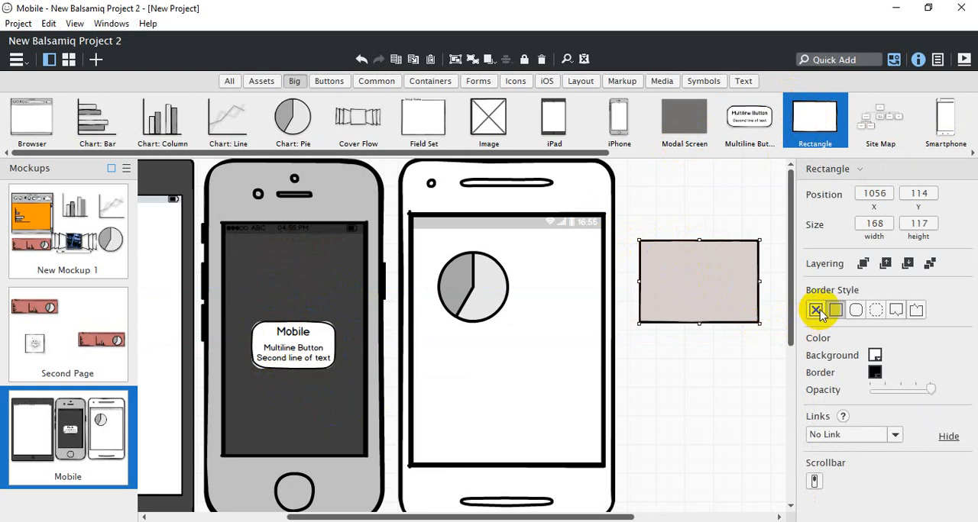
Try the rectangle's border styles, including none, rounded corners, dashed and the two notched ones, and return to the plain square border
click(816, 310)
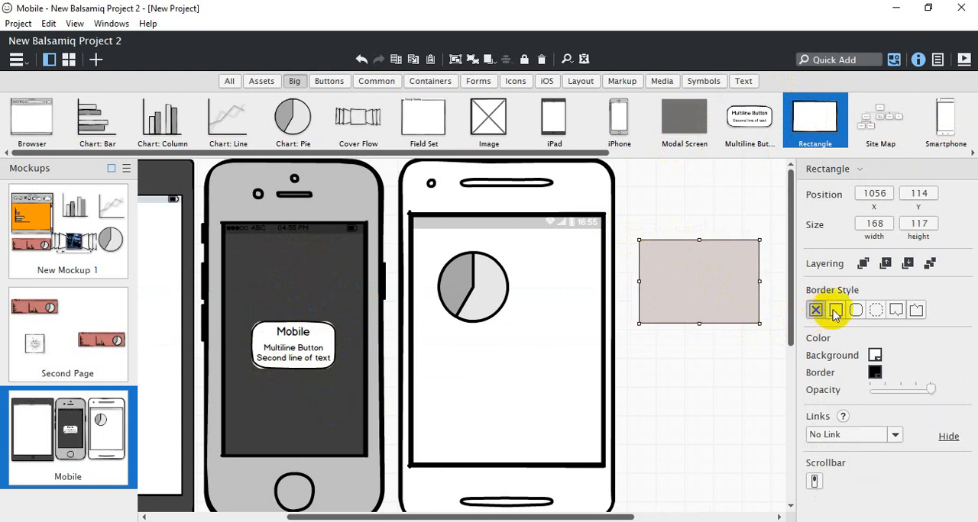
click(834, 310)
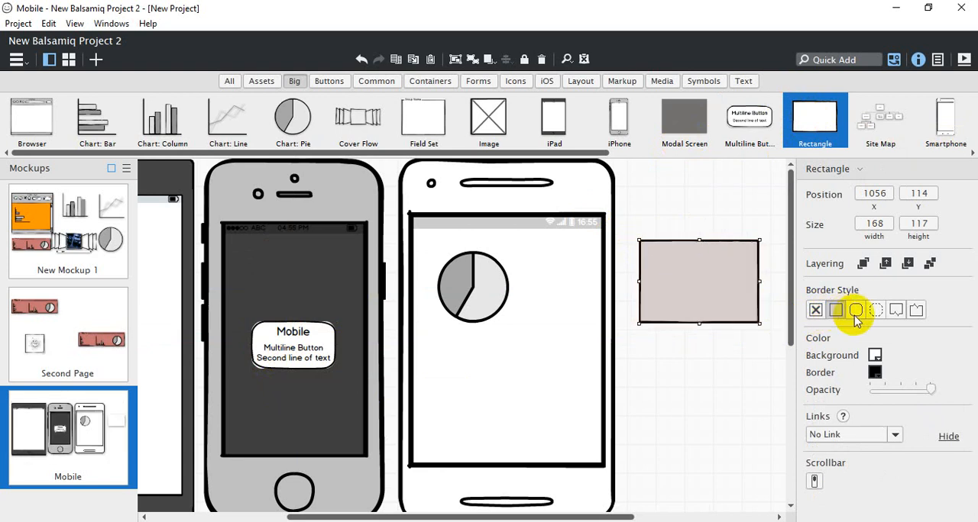
click(855, 312)
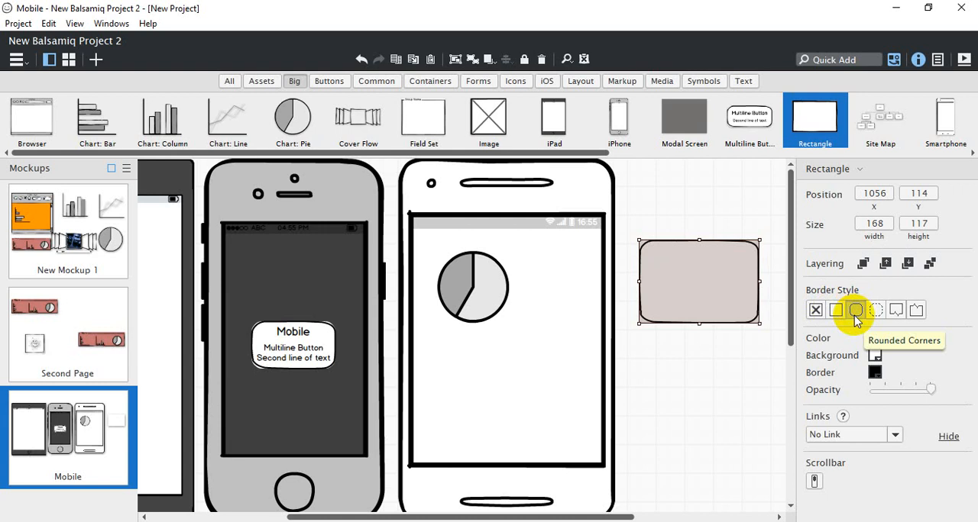
click(875, 310)
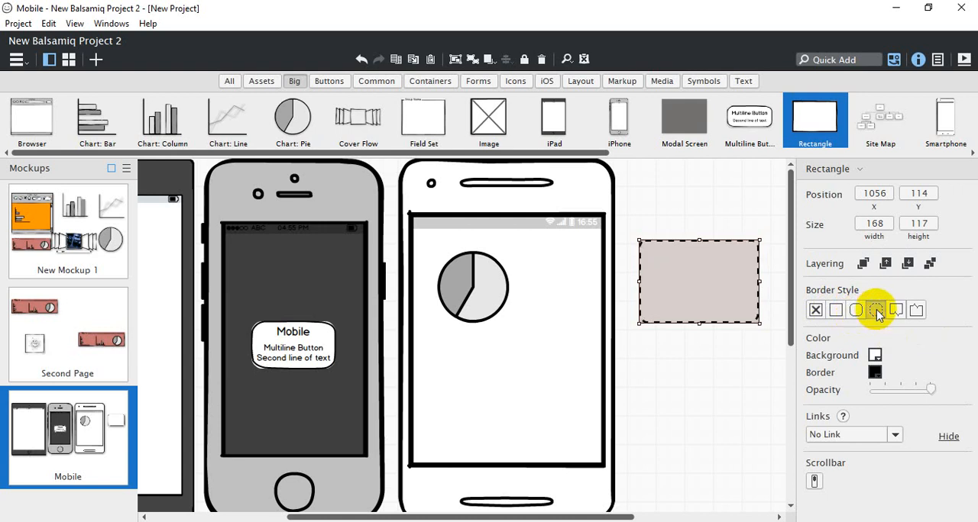
click(895, 310)
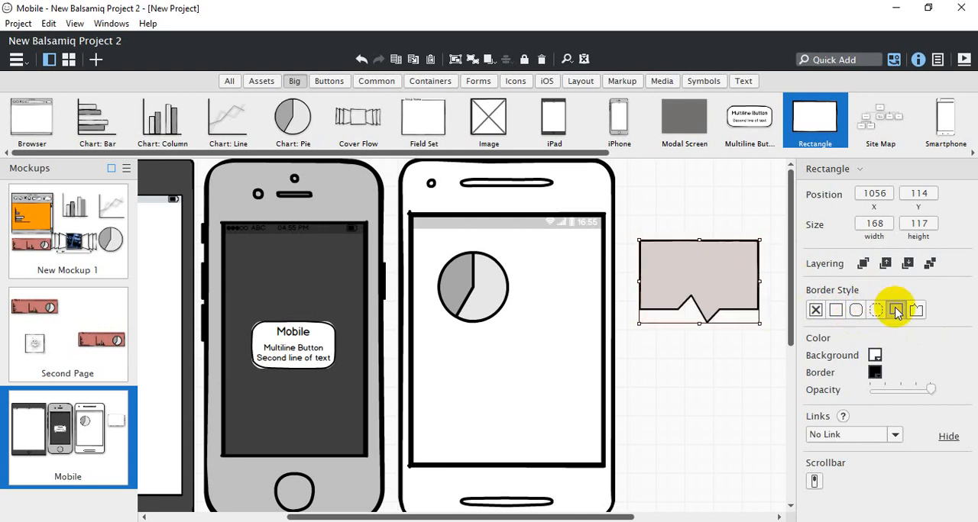
click(916, 310)
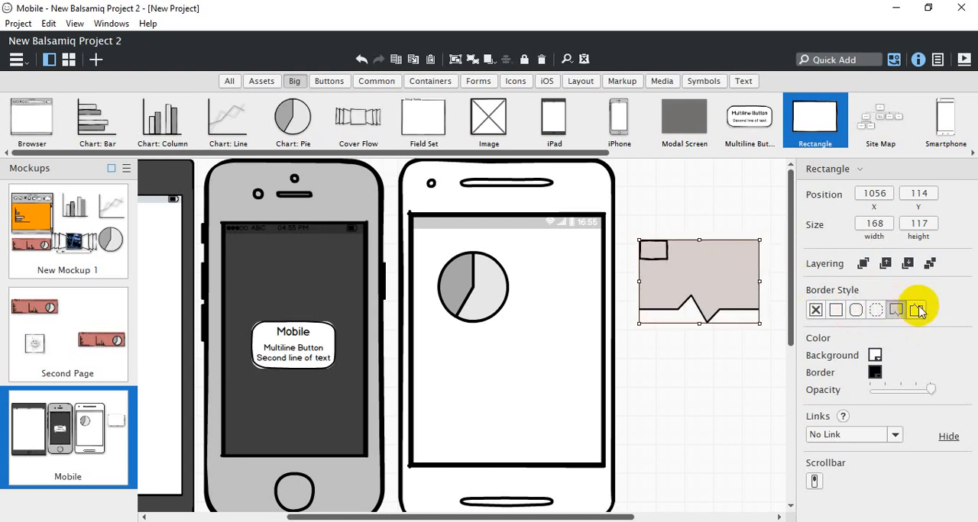
click(878, 310)
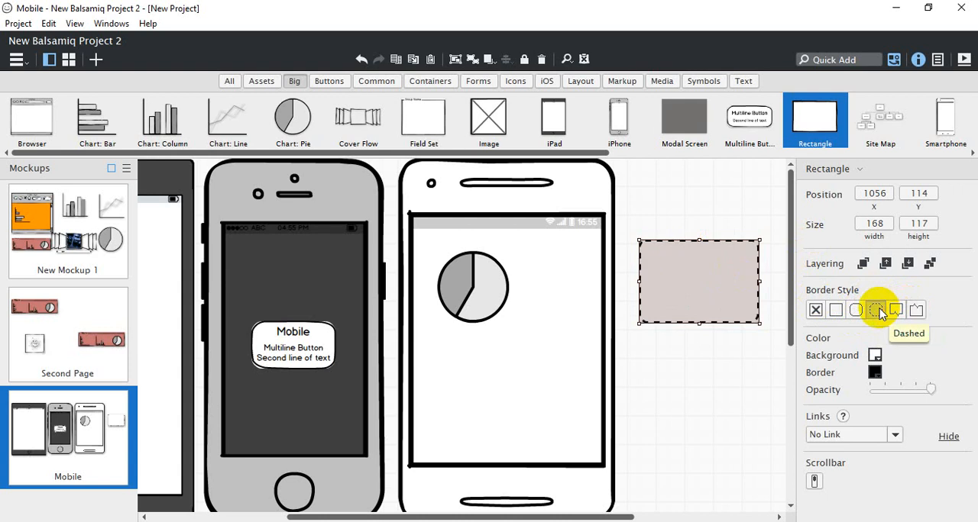
click(855, 309)
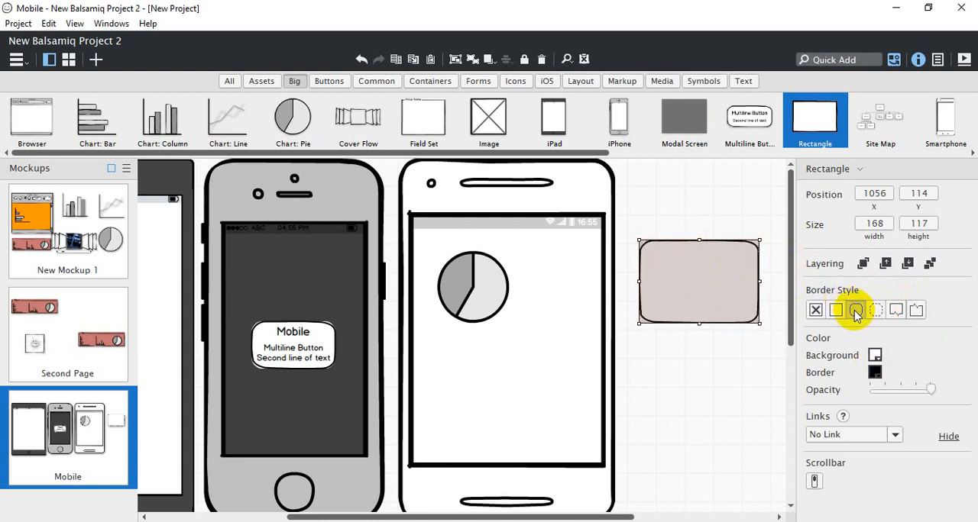
click(835, 310)
Give the rectangle an orange background and a red border, and lower its opacity to 75%
click(875, 356)
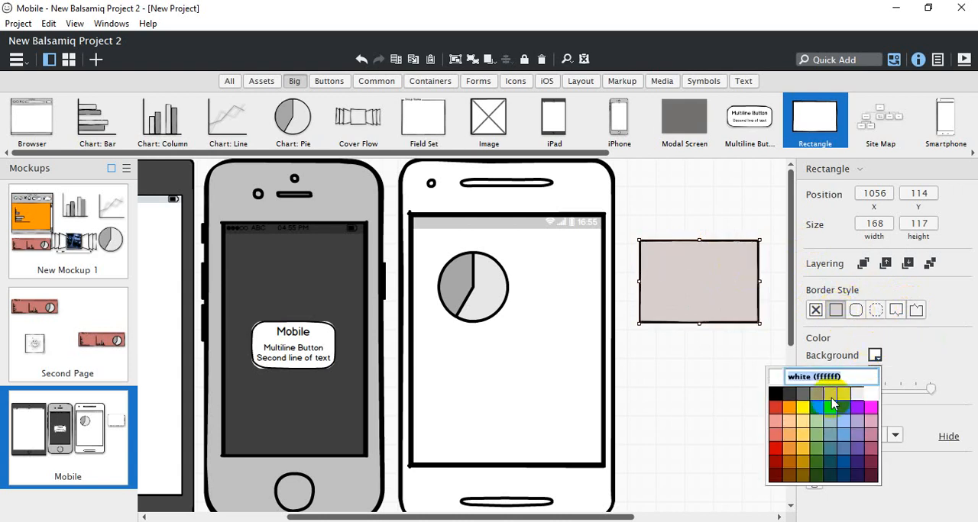
click(795, 415)
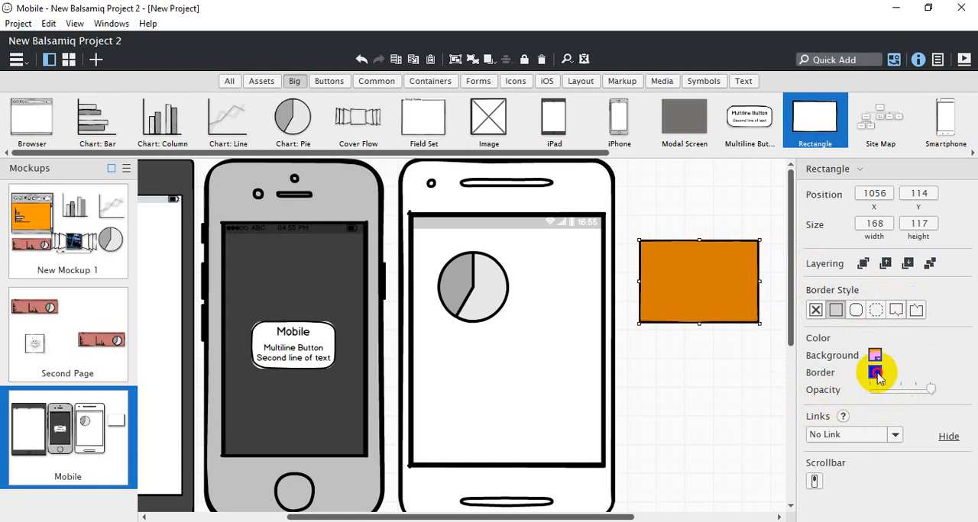
click(875, 372)
click(777, 425)
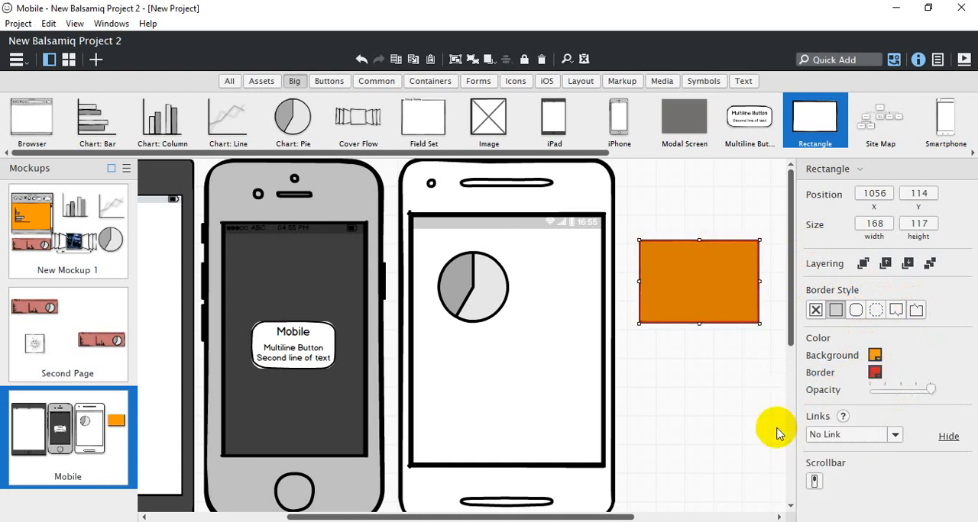
mouse_move(929, 390)
mouse_down()
mouse_move(886, 393)
mouse_move(910, 394)
mouse_up()
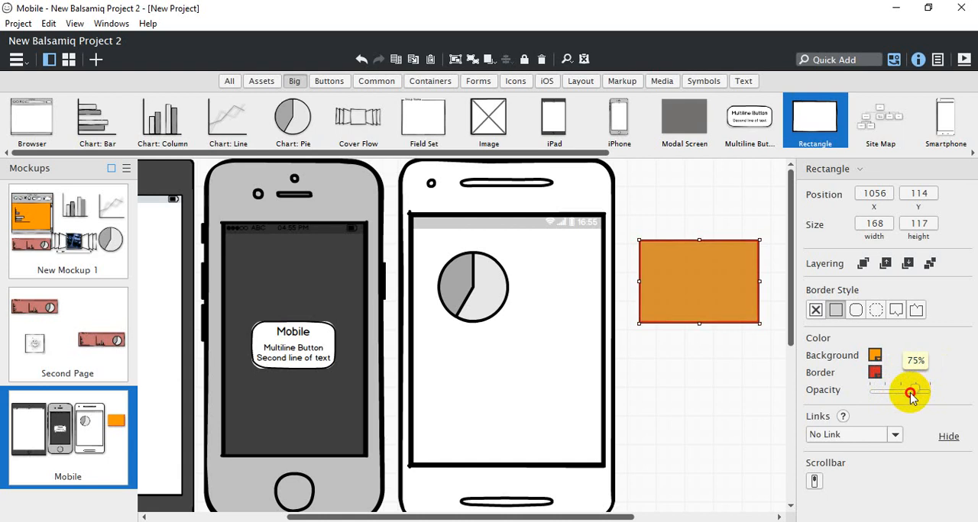
Move the rectangle over the Multiline Button on the iPhone and shrink it to cover the button, about 119 × 70 at X 515, Y 225
click(894, 435)
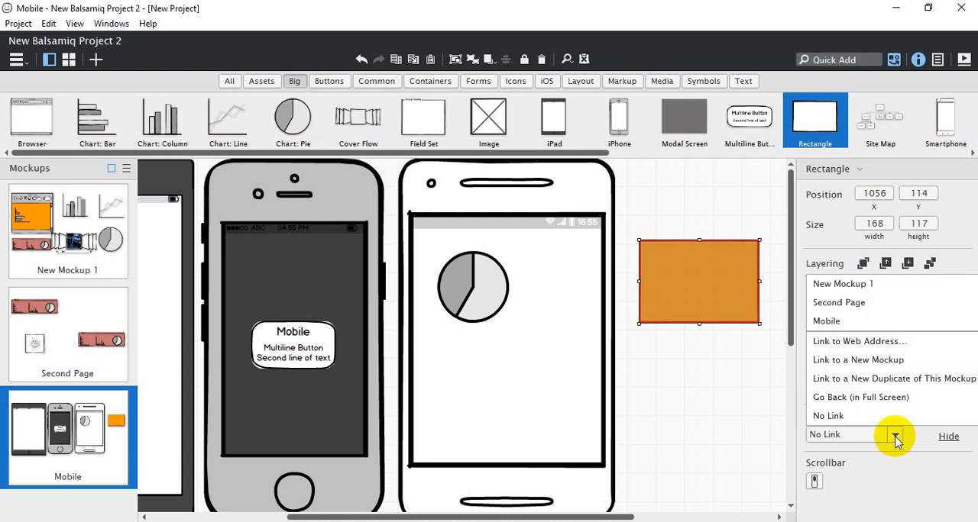
click(707, 291)
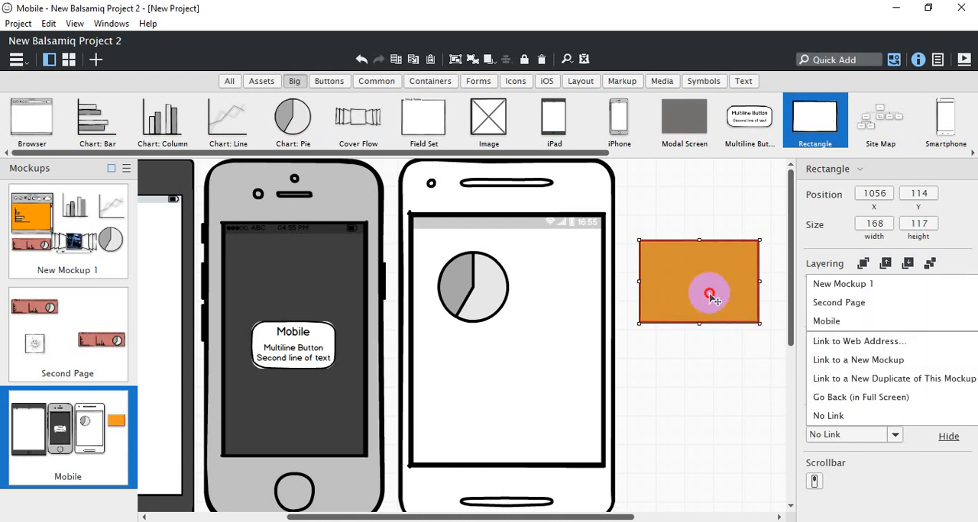
drag(730, 294, 343, 371)
drag(371, 402, 338, 346)
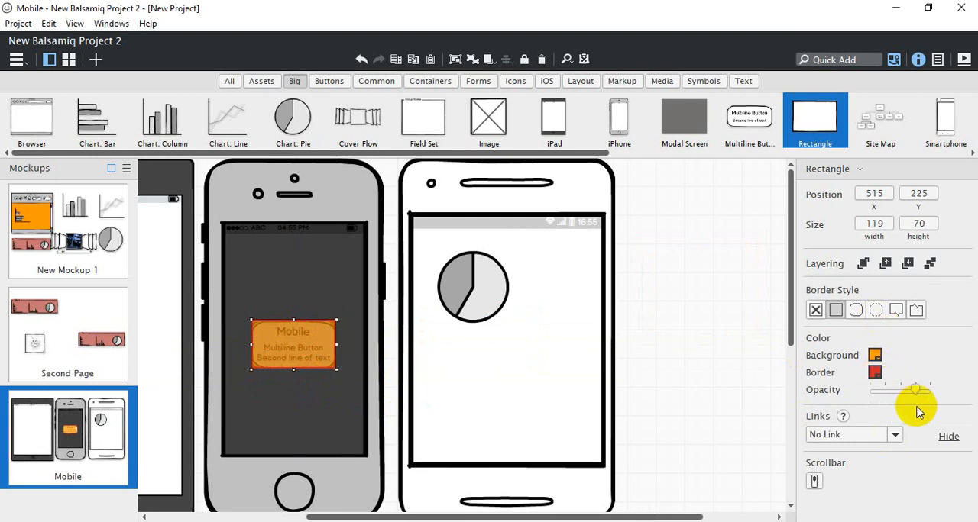
Link the rectangle covering the Multiline Button to New Mockup 1
mouse_move(914, 389)
mouse_down()
mouse_move(852, 390)
mouse_move(931, 389)
mouse_move(918, 387)
mouse_up()
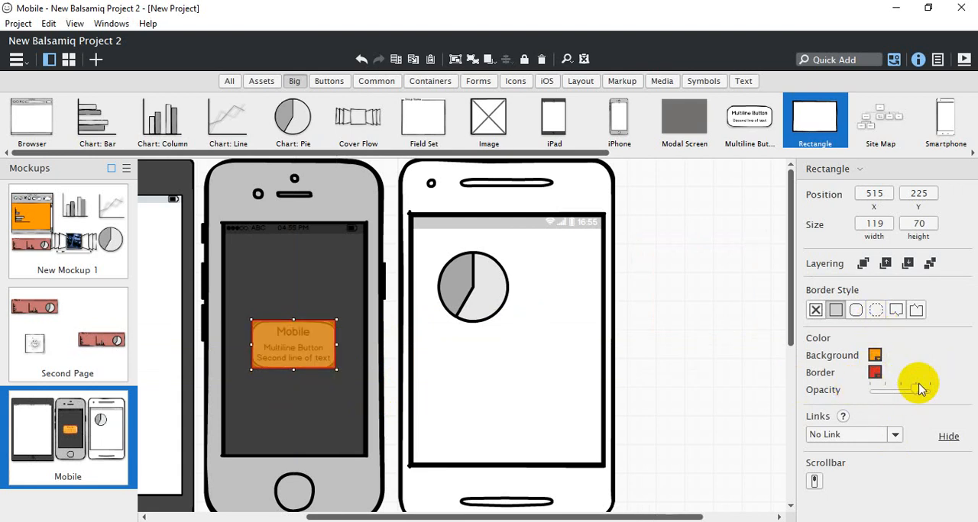
click(869, 436)
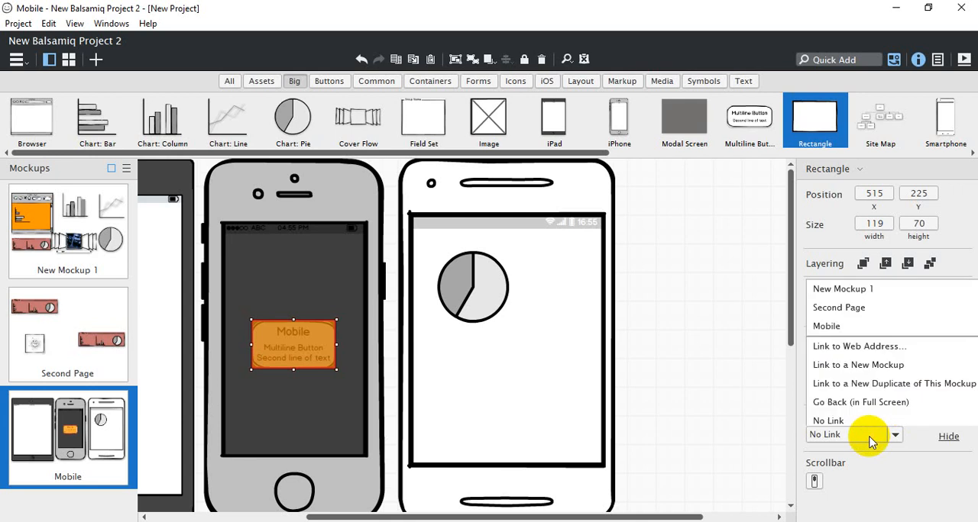
click(843, 285)
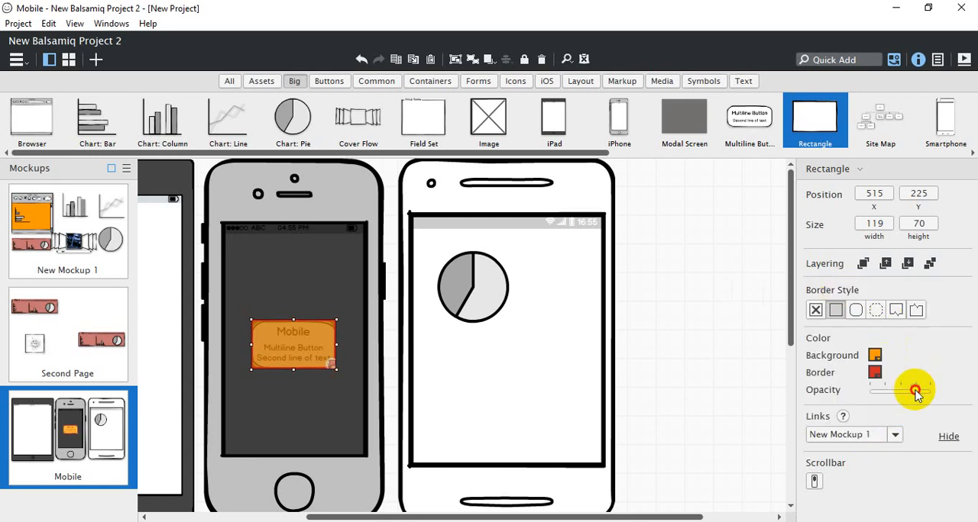
Reduce the linked rectangle's opacity to the minimum and set its background to white
drag(914, 389, 856, 391)
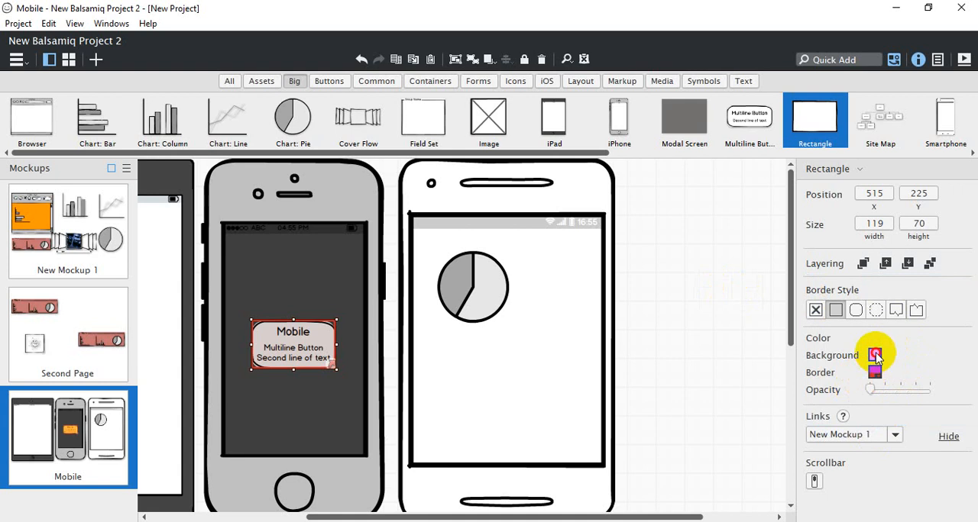
click(875, 355)
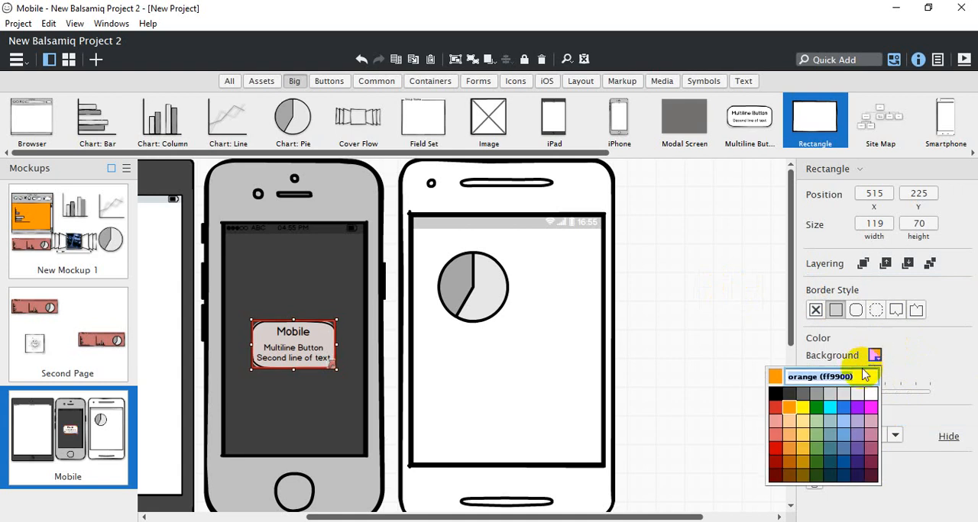
click(871, 398)
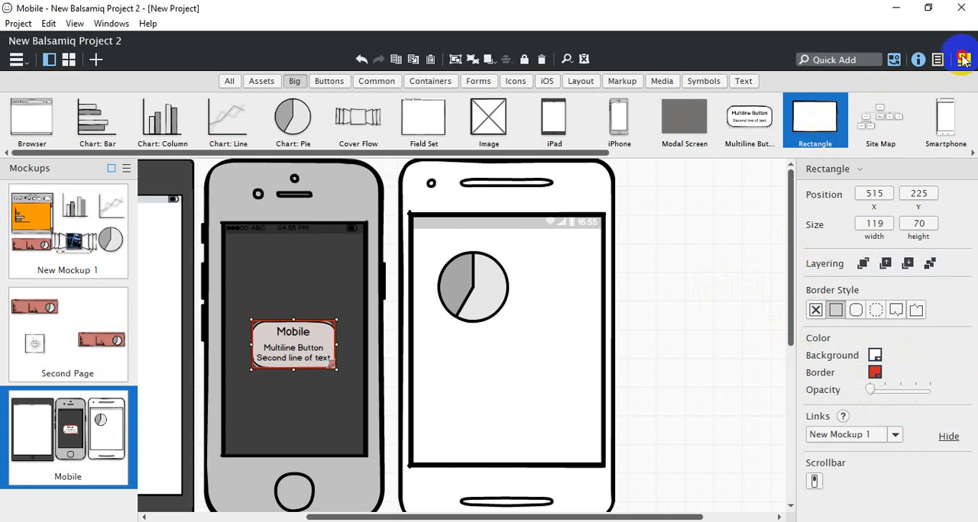
Present the Mobile mockup in full screen and follow the iPhone button's link to New Mockup 1
key(ctrl+f)
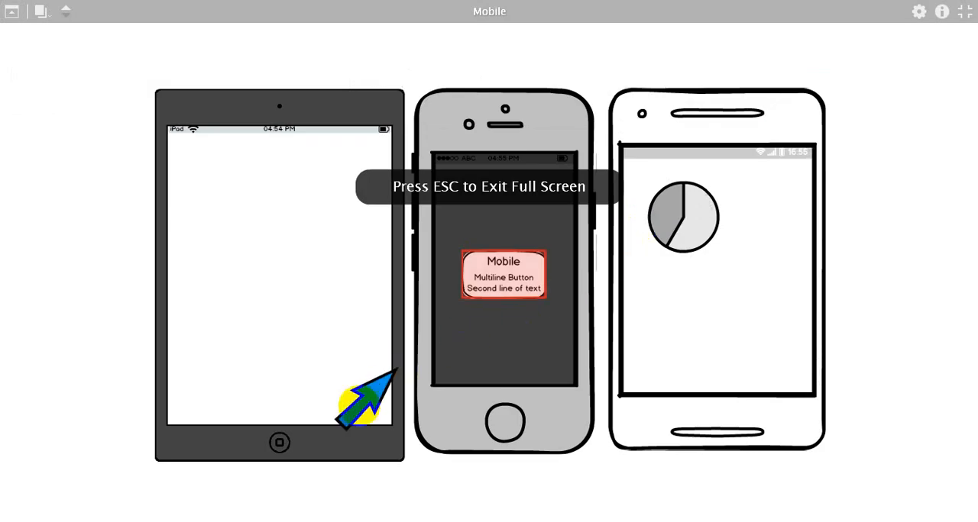
click(498, 278)
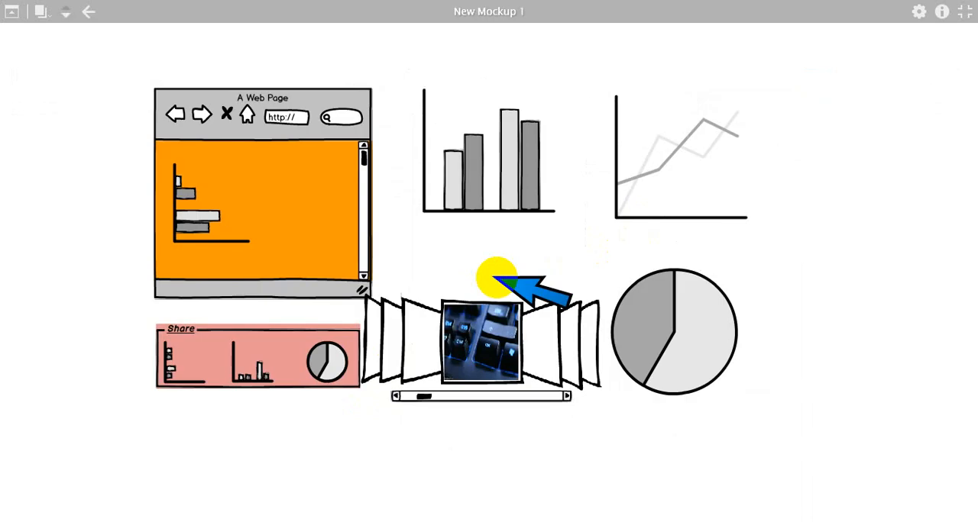
Leave the full-screen presentation and reopen the Mobile mockup for editing
key(Escape)
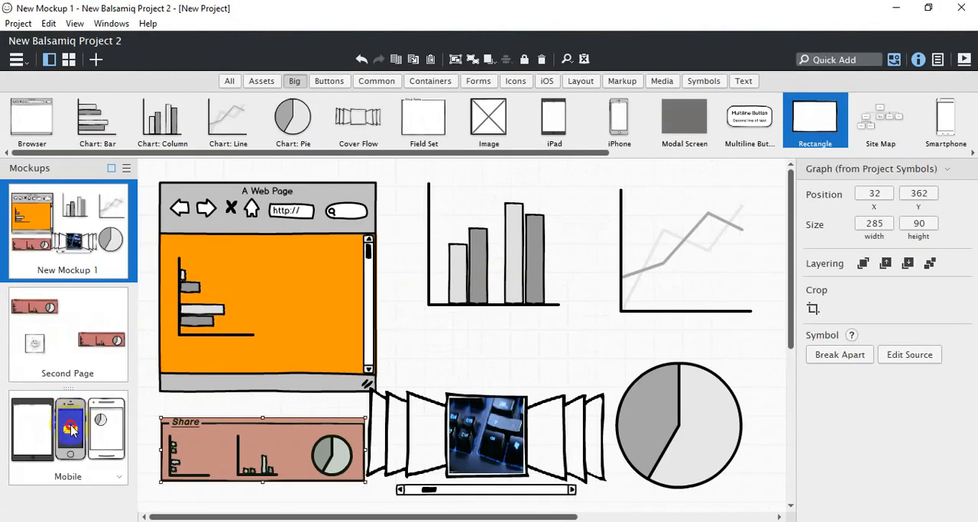
click(71, 430)
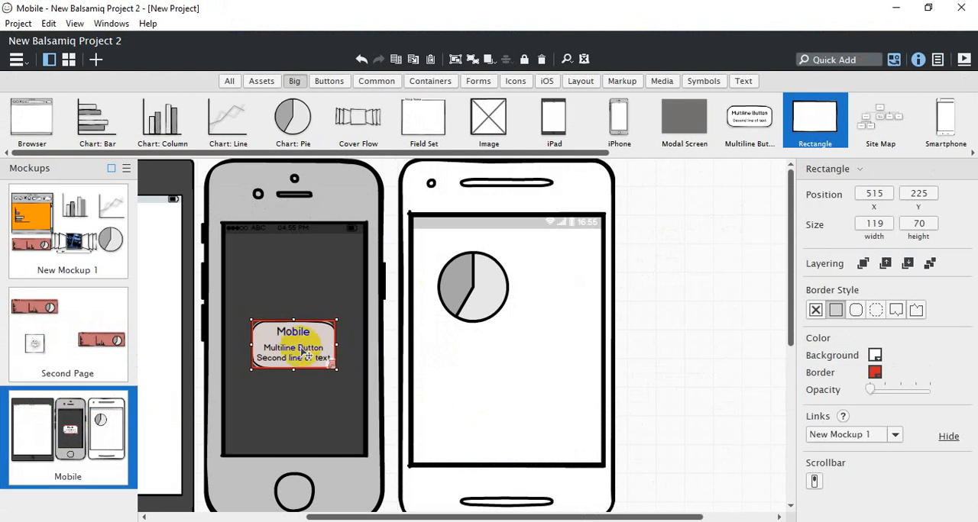
Try a scrollbar on the linked rectangle over the iPhone button, and remove it again
click(816, 480)
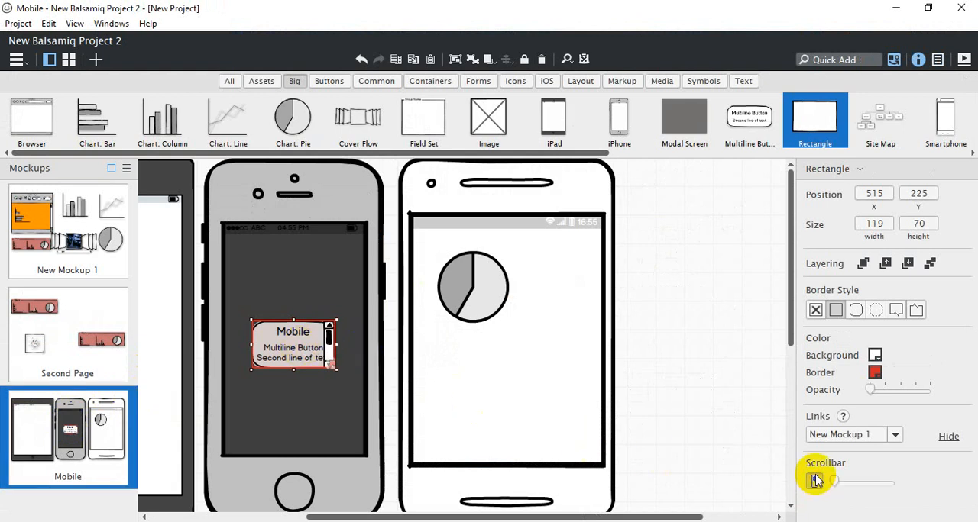
click(816, 479)
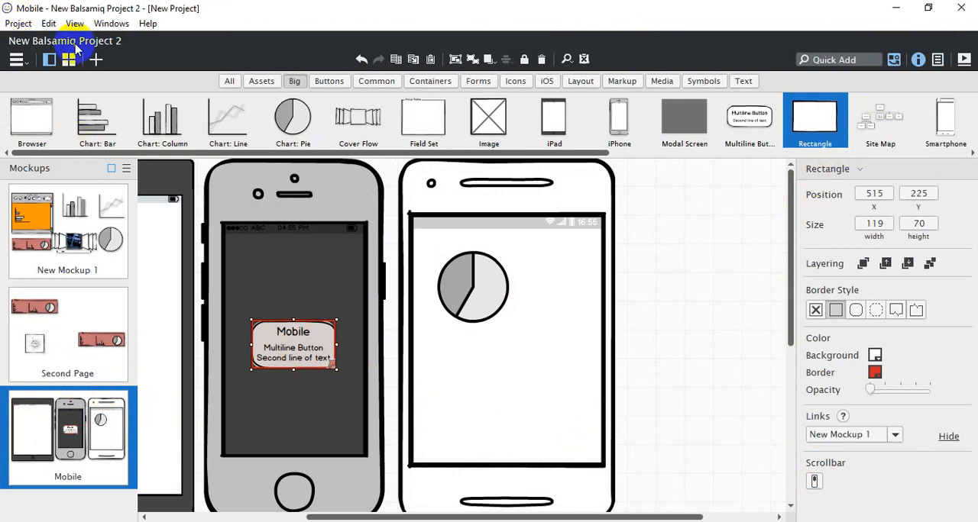
Create a new mockup and place a Site Map on it at X 109, Y 62, keeping its default entries
click(95, 58)
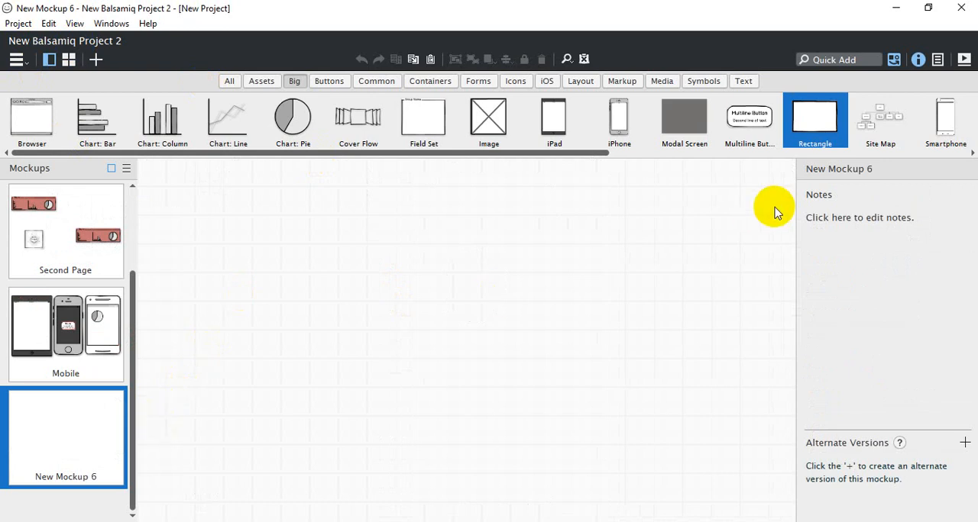
drag(880, 118, 209, 201)
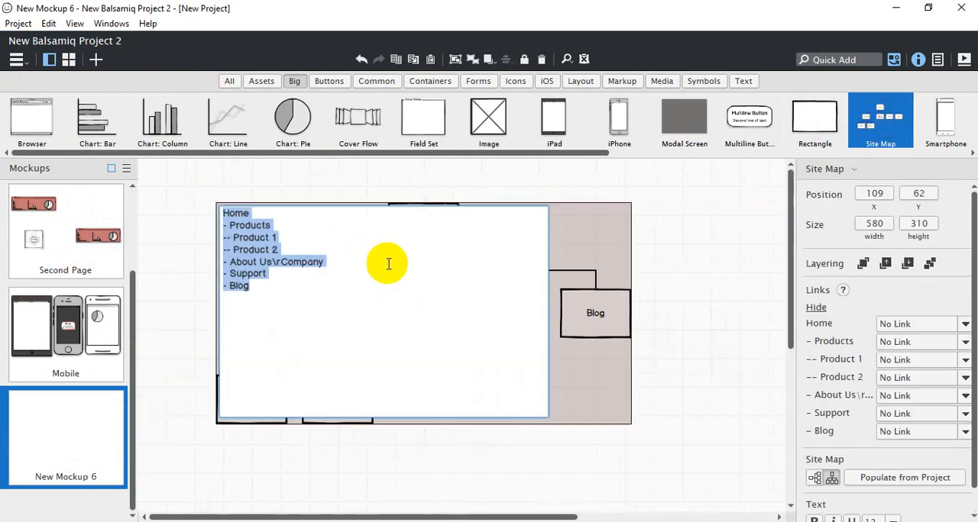
click(342, 238)
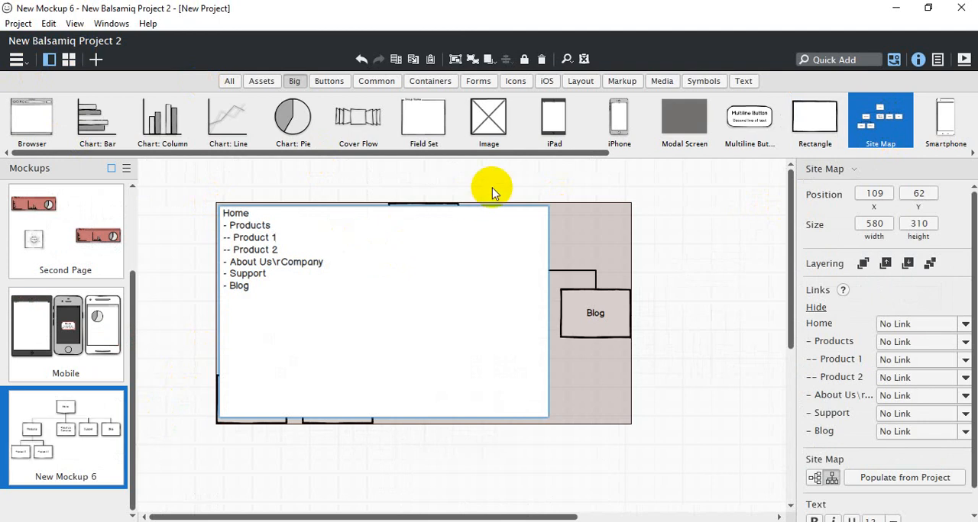
click(518, 181)
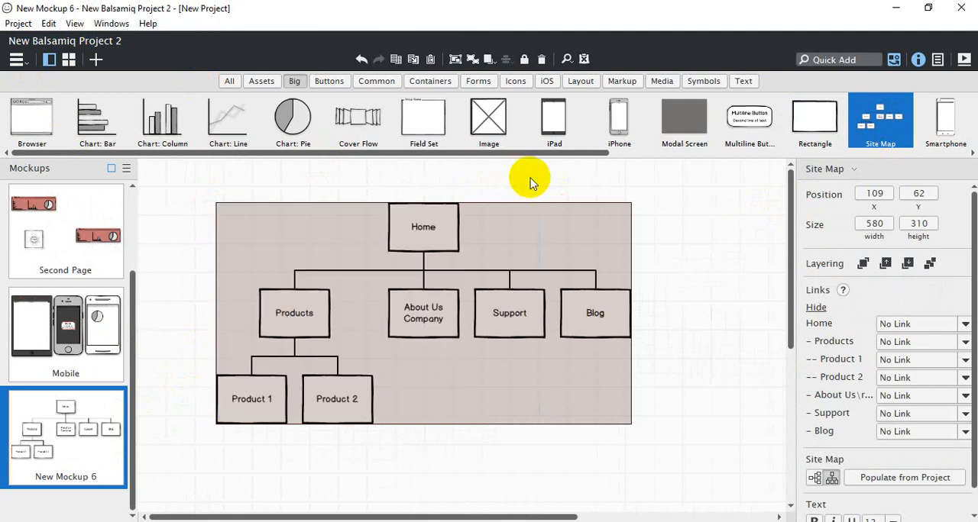
Add a "First" entry on its own line above Home in the site map's text
click(424, 235)
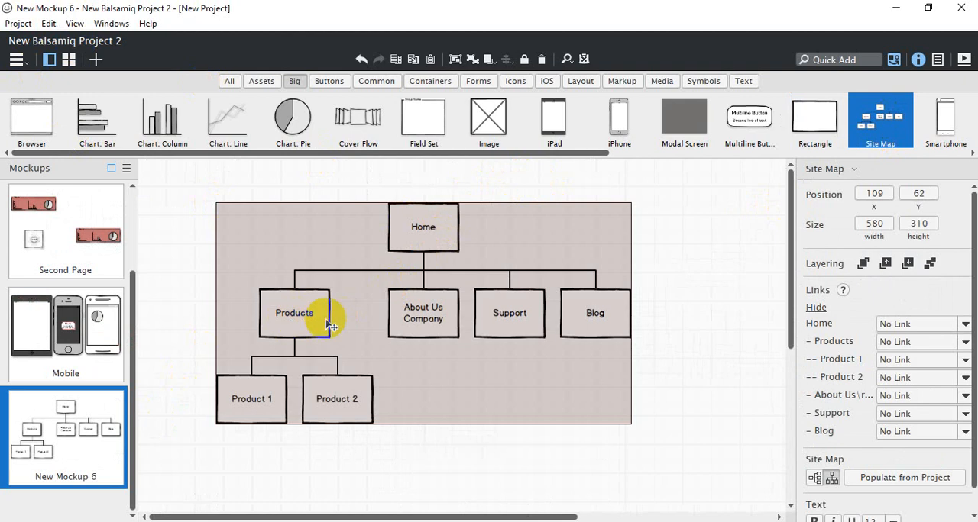
double_click(419, 327)
click(261, 212)
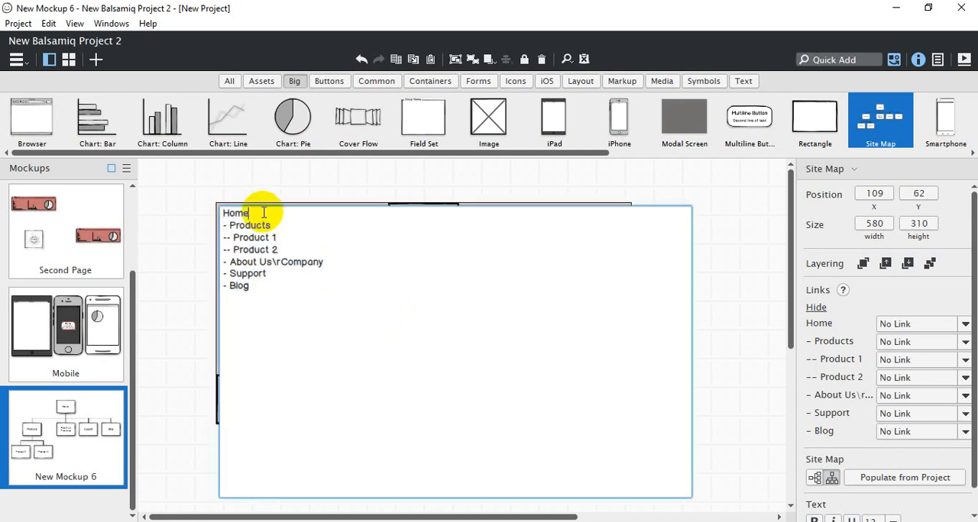
key(Return)
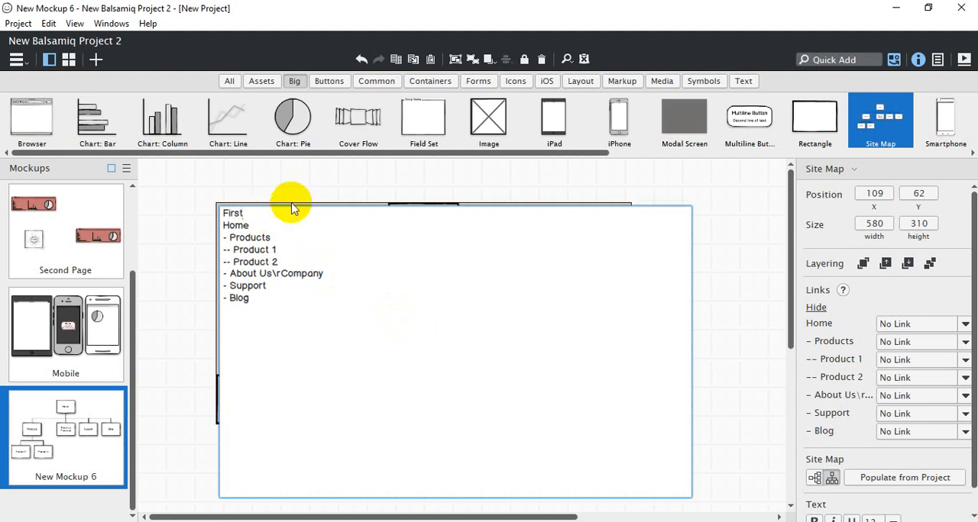
click(326, 191)
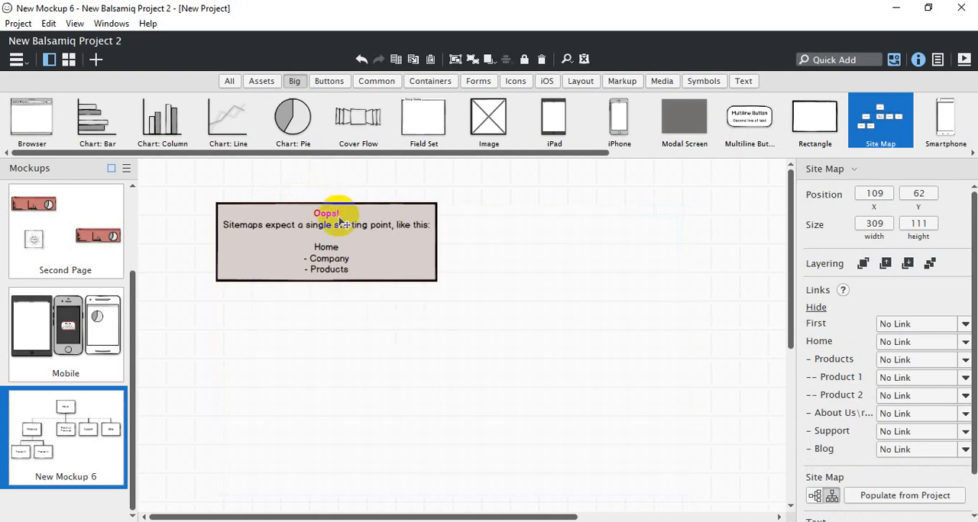
Prefix the site map's Home entry with two dashes, making it "--Home"
double_click(343, 221)
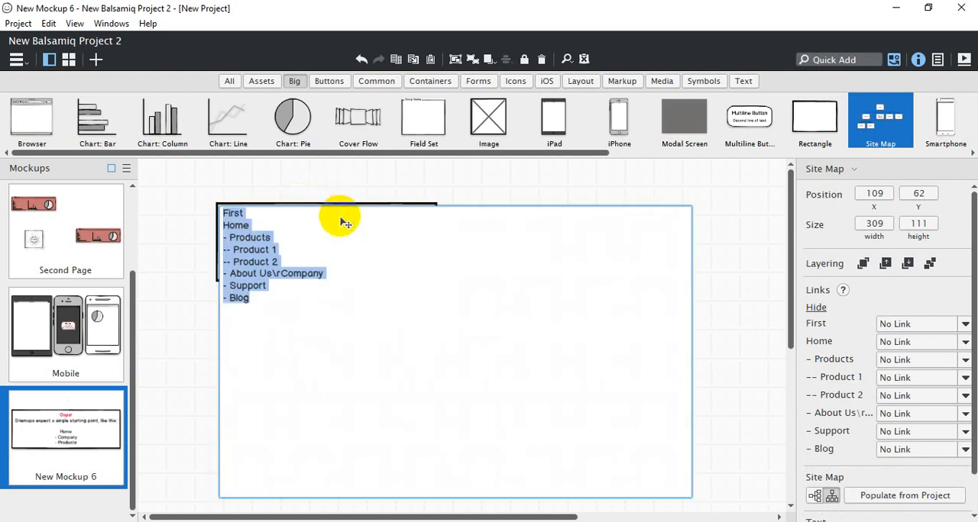
click(221, 226)
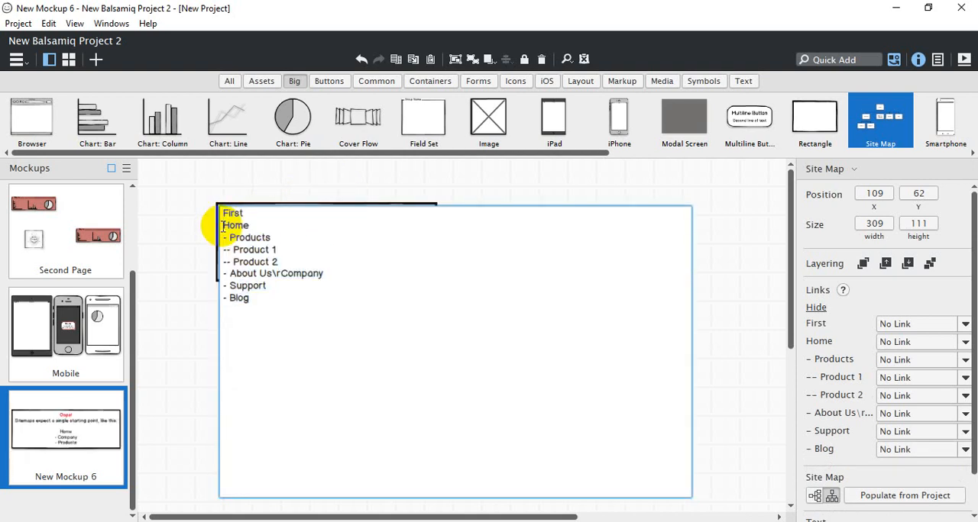
click(342, 184)
click(345, 227)
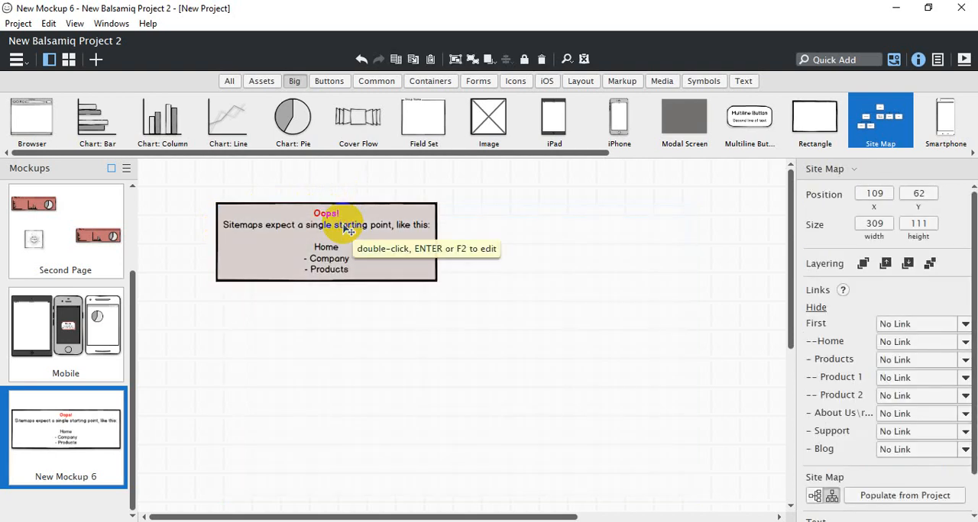
double_click(345, 228)
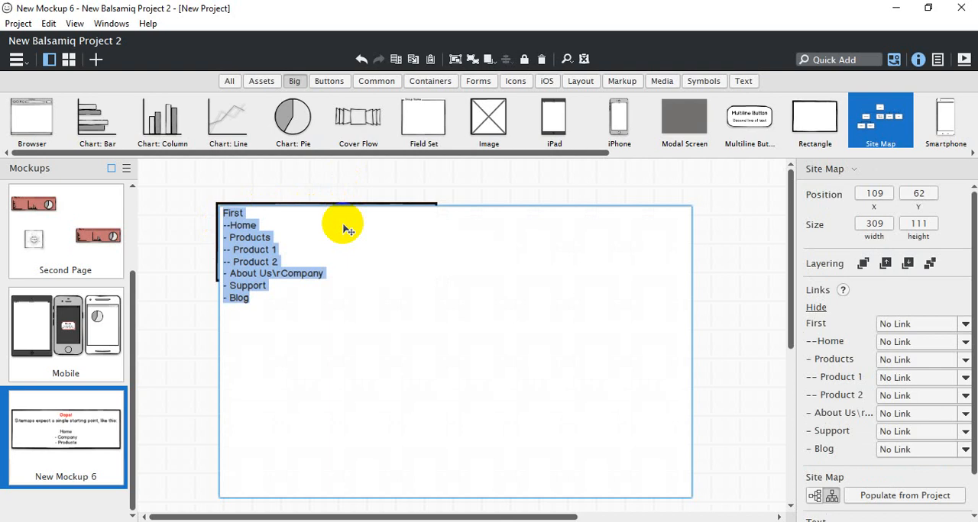
key(Right)
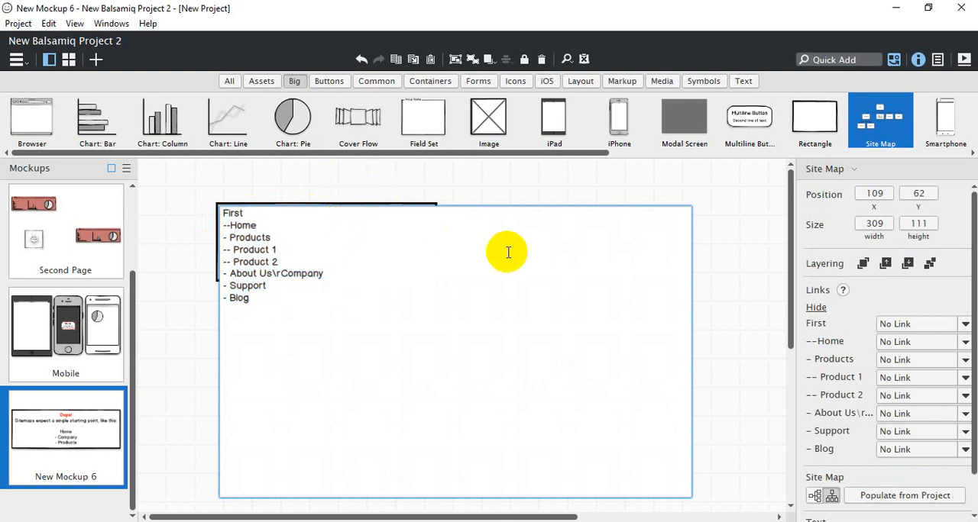
click(508, 190)
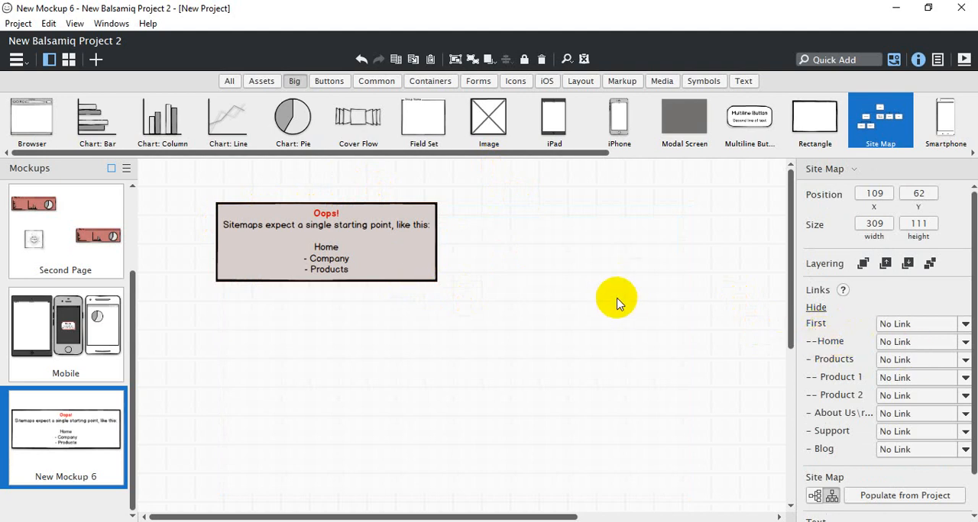
Remove one dash from the Home entry so it reads "-Home", one level under First
double_click(372, 250)
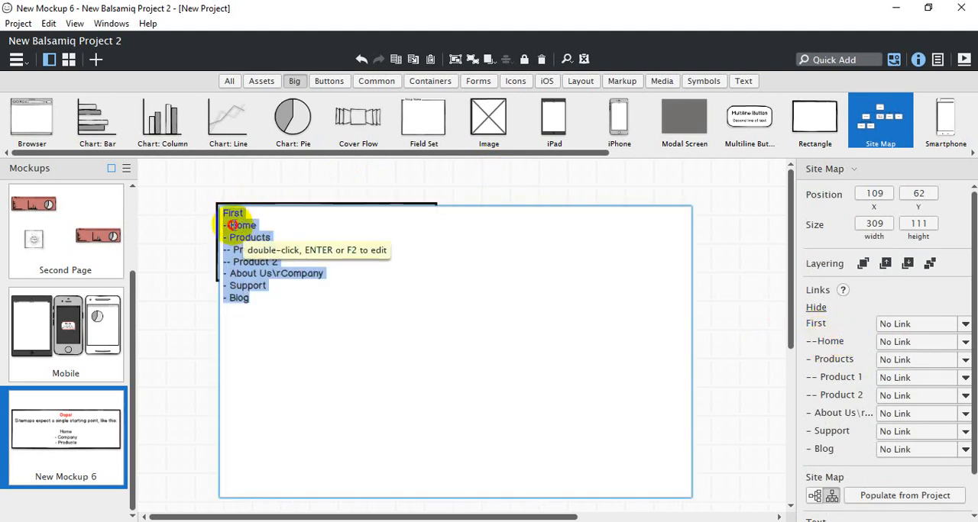
click(232, 226)
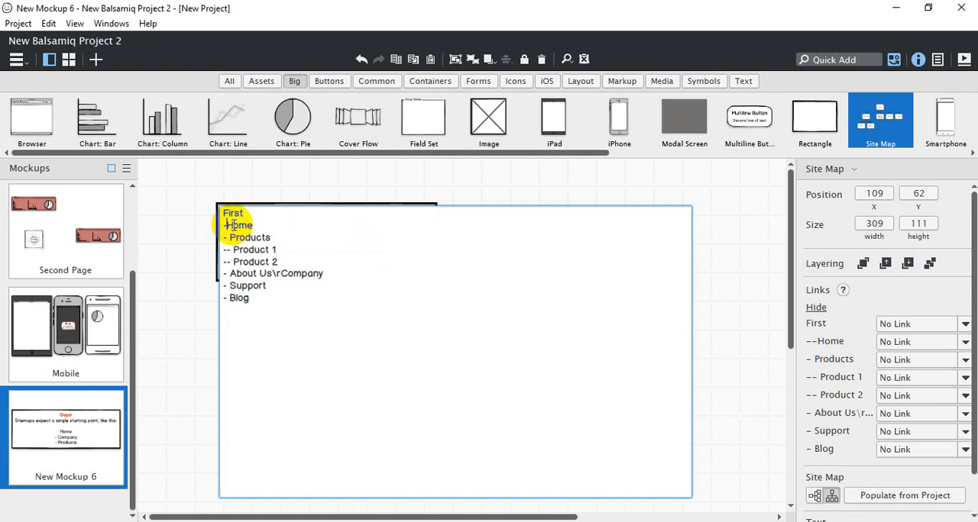
click(301, 178)
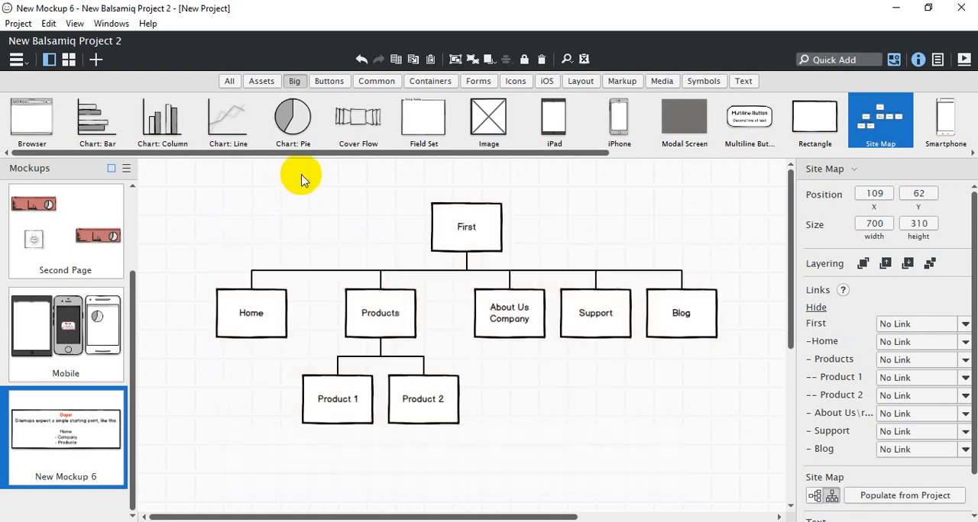
Review how the dashes in the site map's text define its hierarchy, close the text and reselect the site map
click(462, 232)
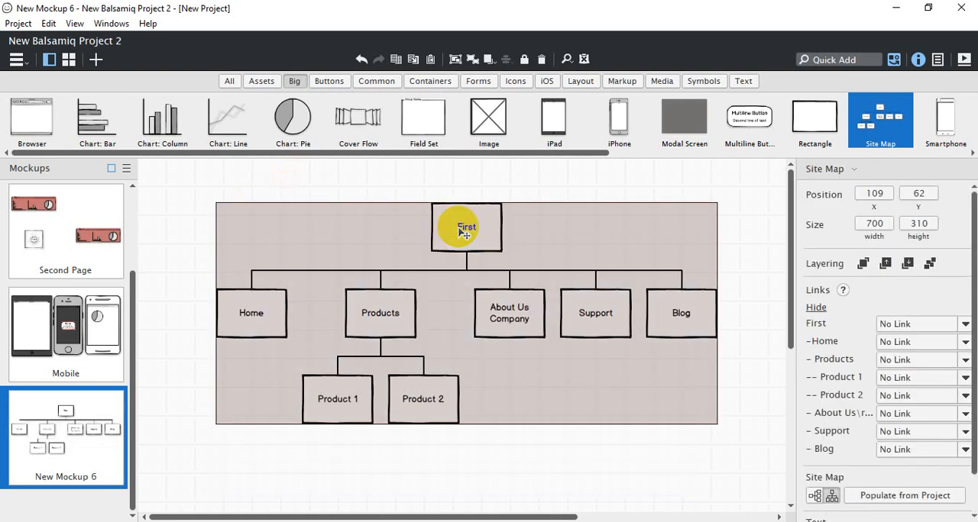
double_click(462, 231)
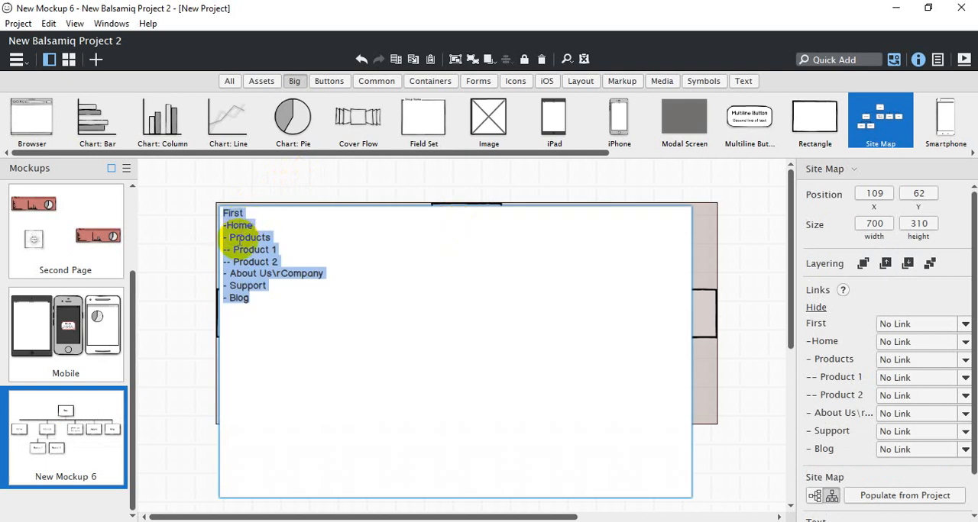
click(472, 187)
click(472, 187)
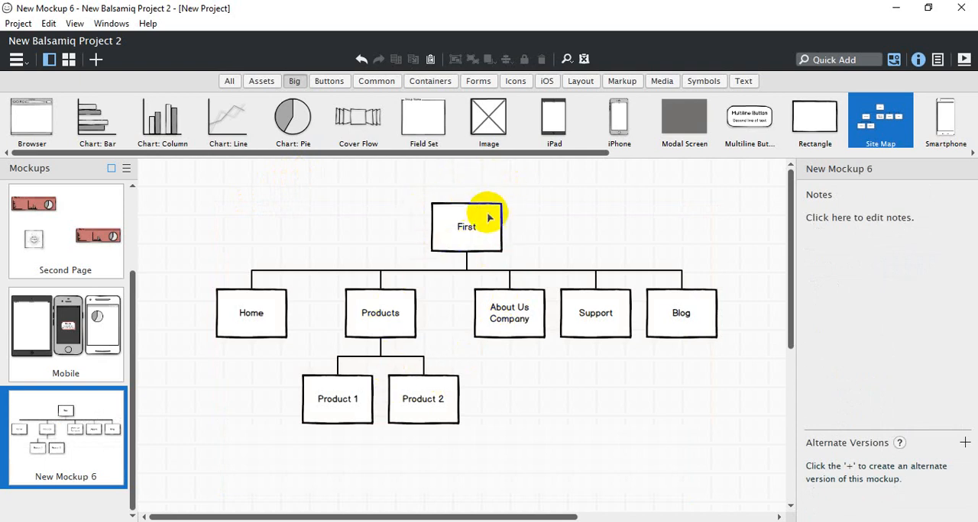
click(465, 228)
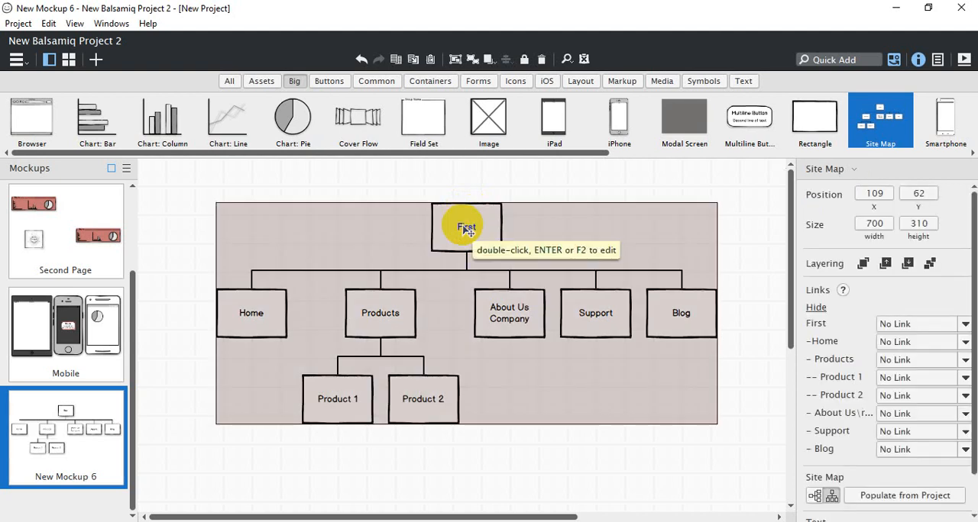
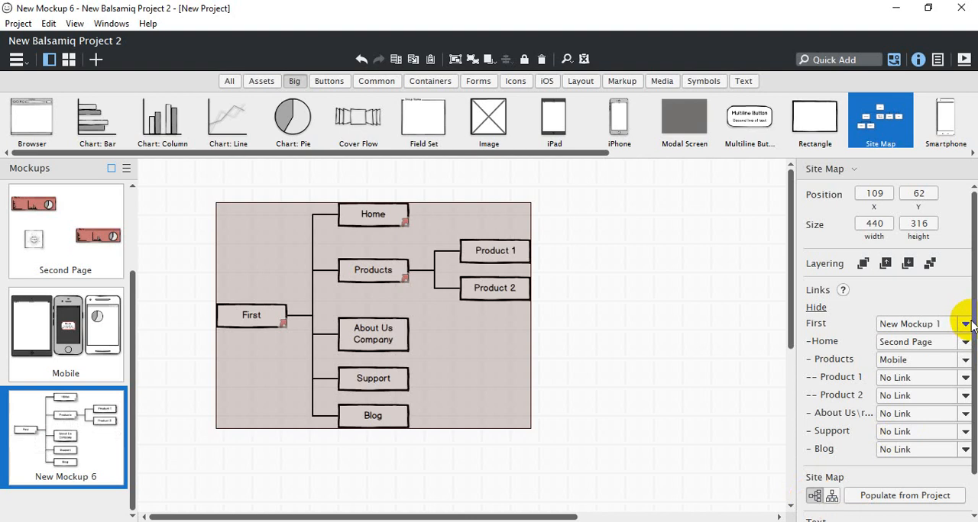
Move the site map closer to the canvas's left edge to free space beside it
scroll(966, 359, down, 2)
scroll(966, 321, up, 2)
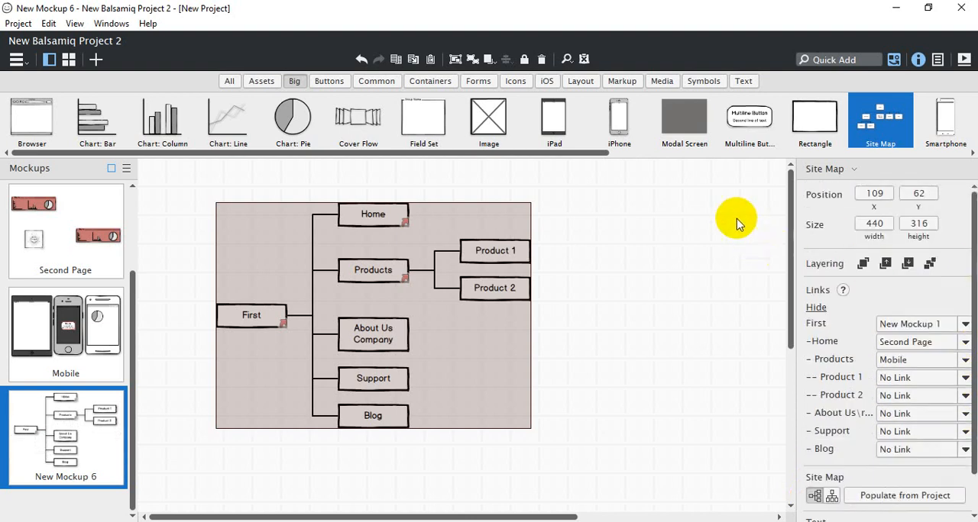
drag(601, 156, 792, 156)
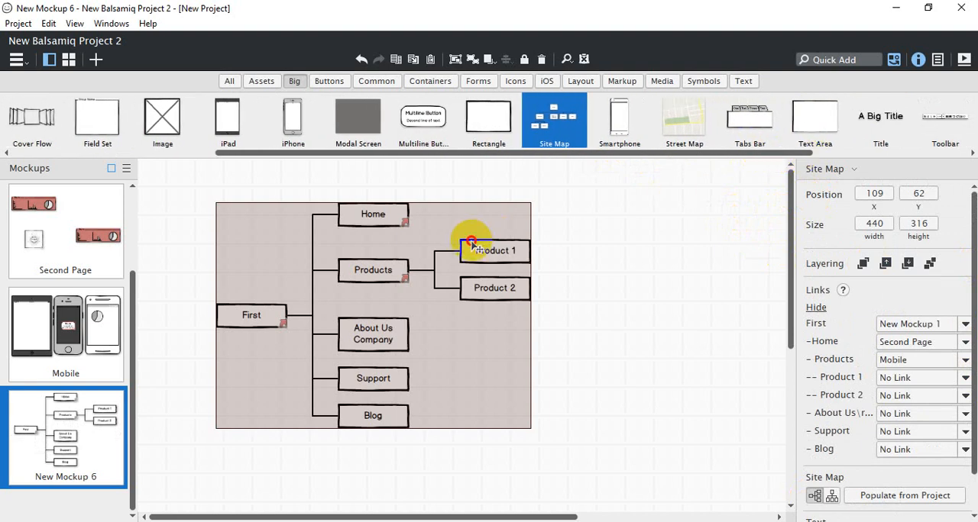
drag(471, 244, 410, 251)
Place a Street Map beside the site map, resize it to about 156 × 142 and position it at about X 496, Y 60
drag(683, 122, 536, 245)
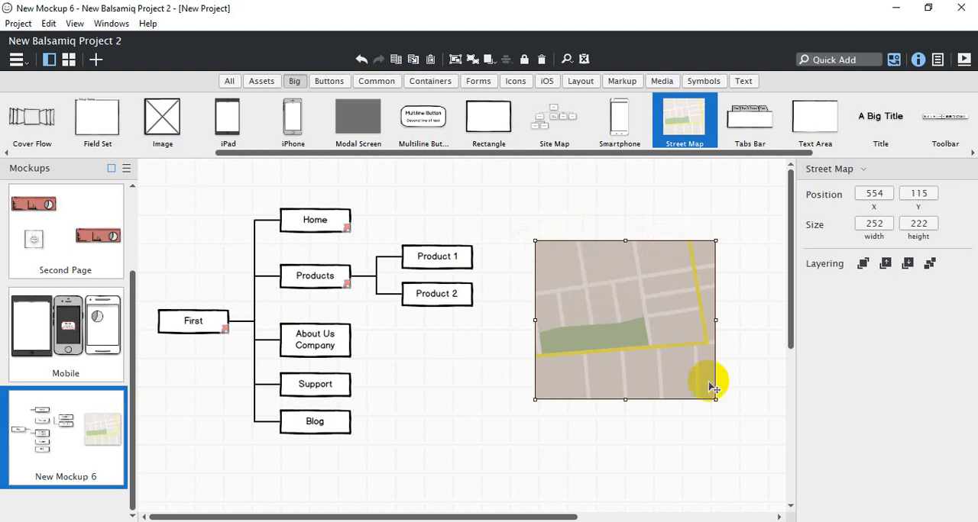
drag(715, 400, 647, 342)
drag(604, 293, 562, 252)
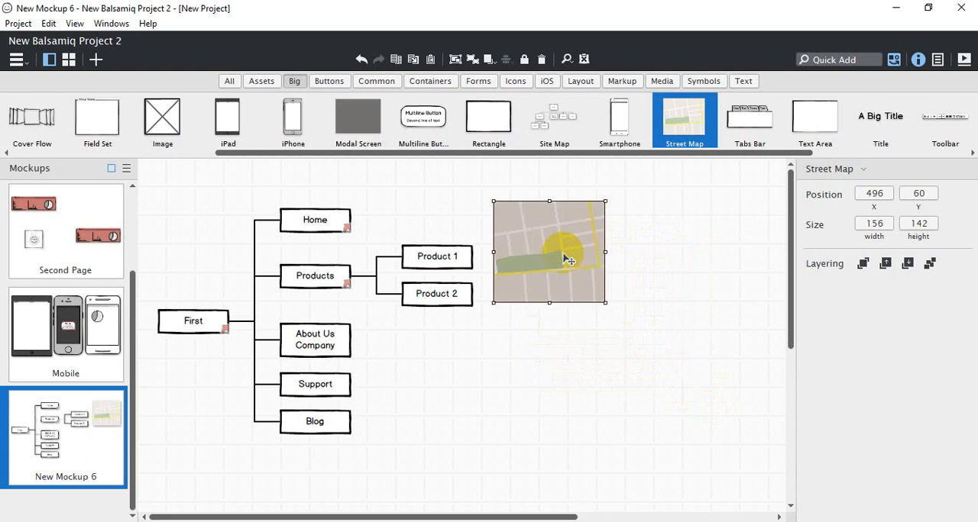
Place a Tabs Bar below the street map at about X 409, Y 263, keeping its default tab names
drag(745, 122, 467, 382)
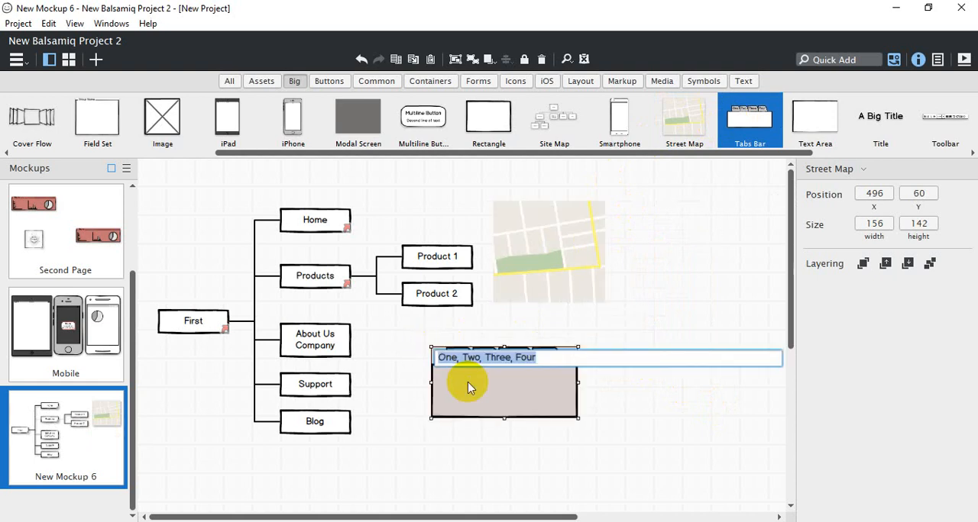
click(624, 292)
click(624, 293)
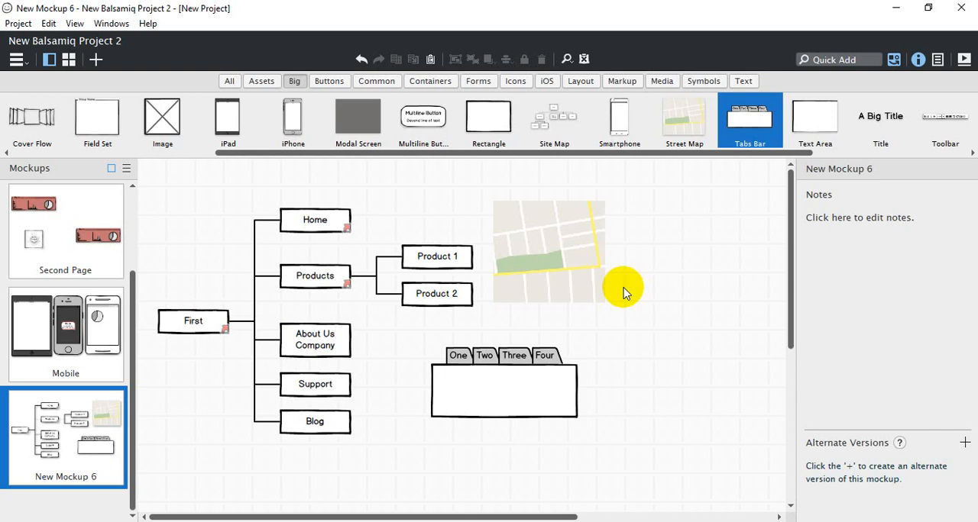
Add a fifth tab to the tabs bar so its text reads "One, Two, Three, Four, Fifth"
click(477, 413)
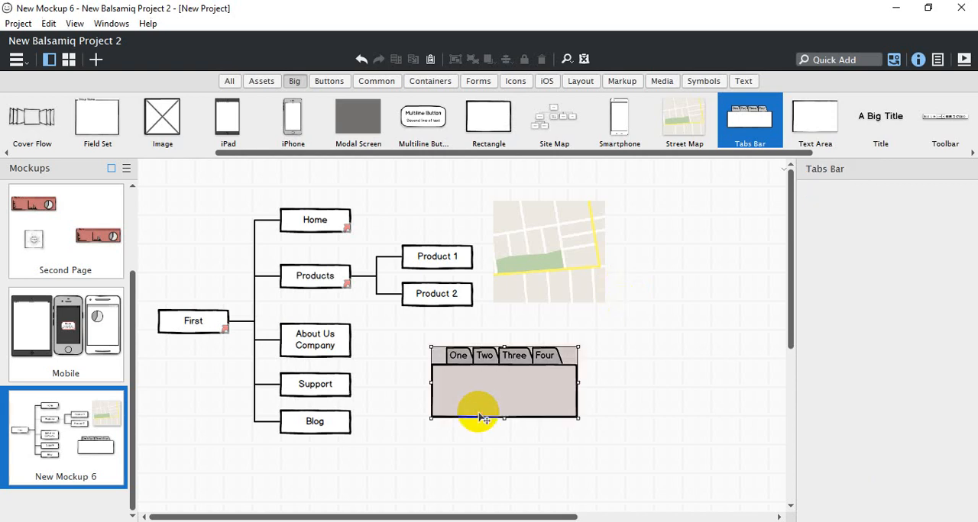
double_click(481, 418)
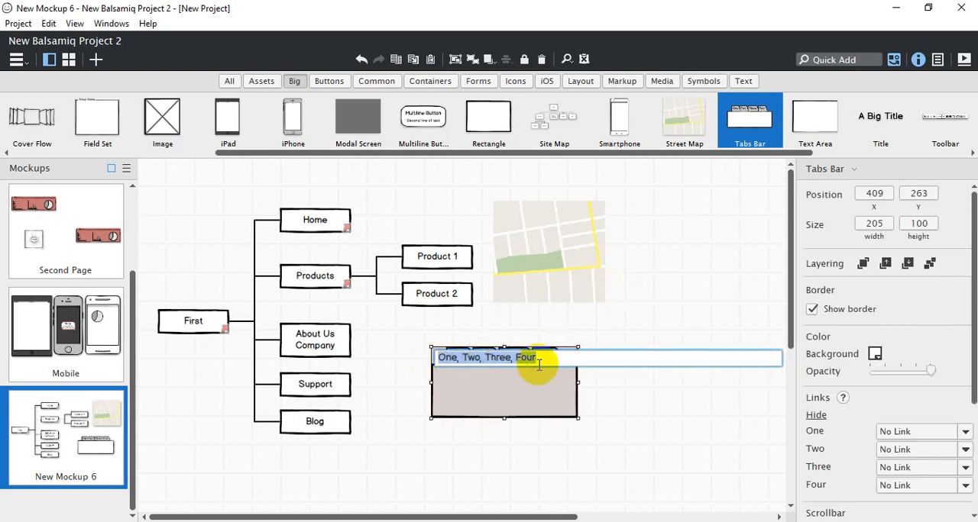
click(548, 410)
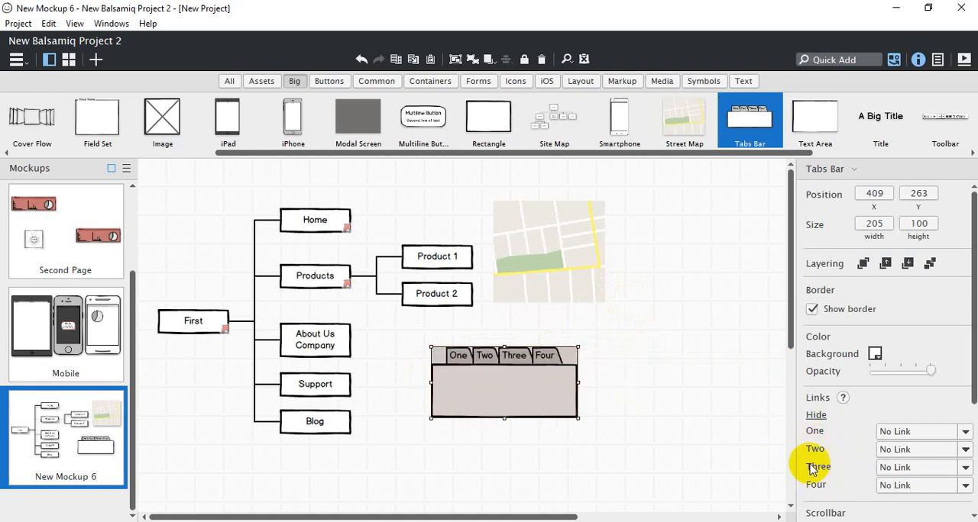
double_click(512, 389)
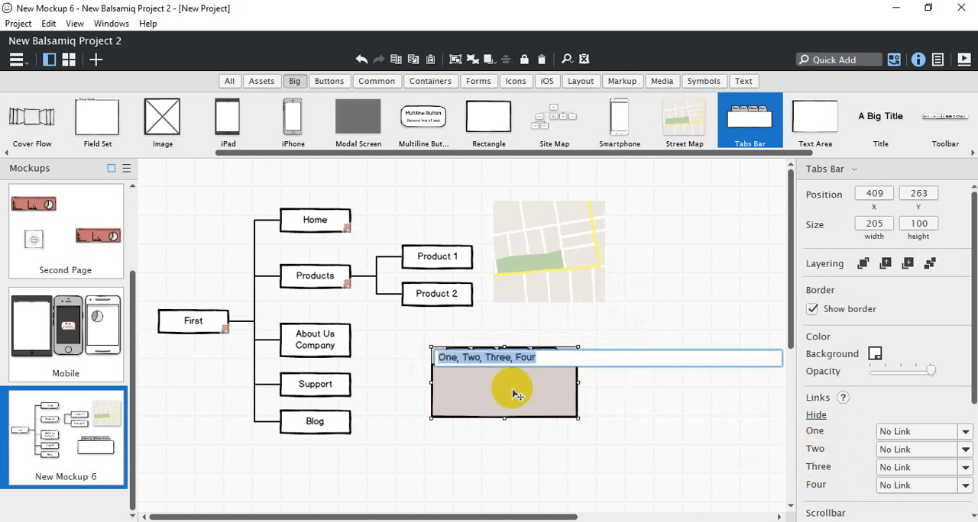
click(556, 356)
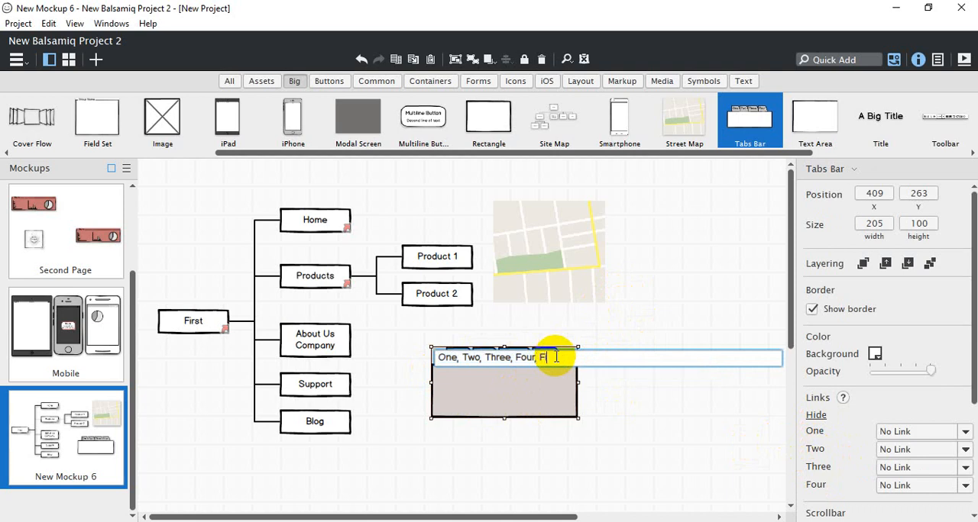
text(, Fifth)
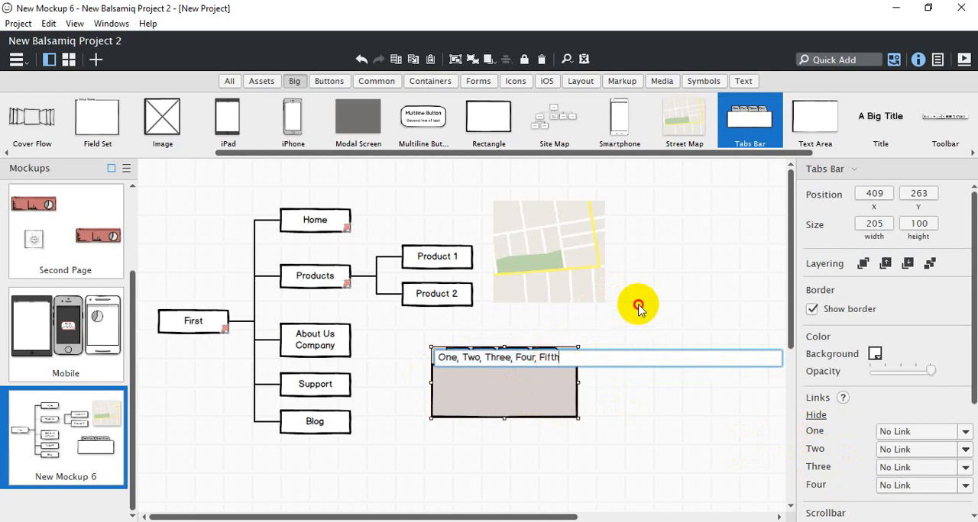
key(Return)
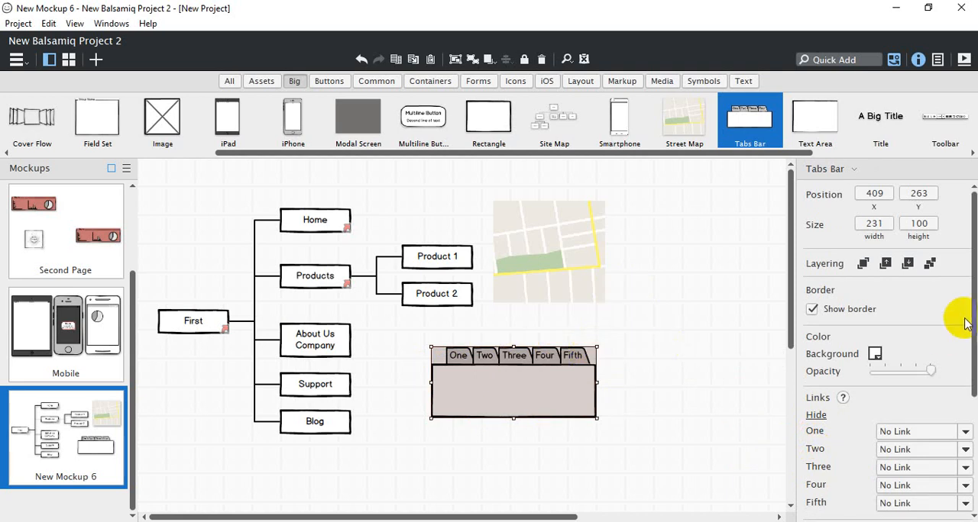
Toggle the tabs bar's border off and on, and give it a red background at about a quarter opacity
drag(974, 298, 967, 262)
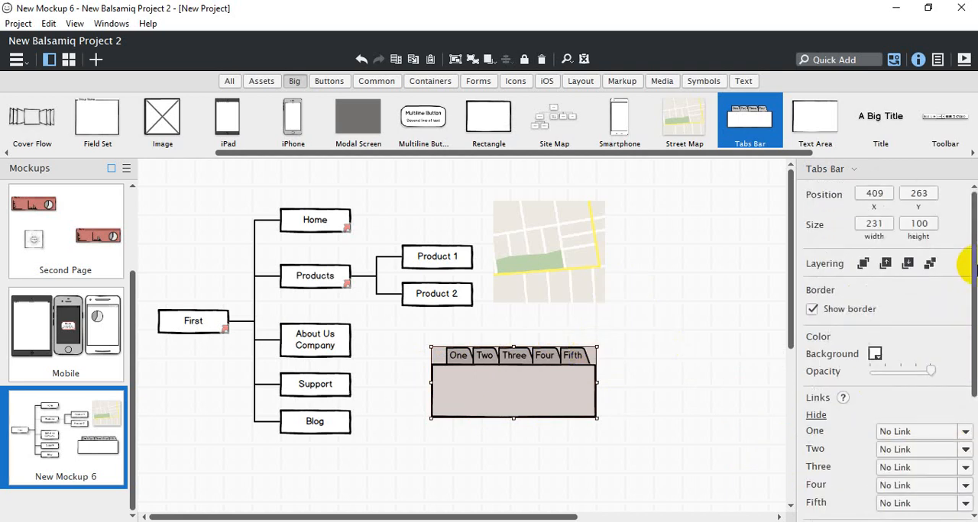
click(812, 309)
click(813, 310)
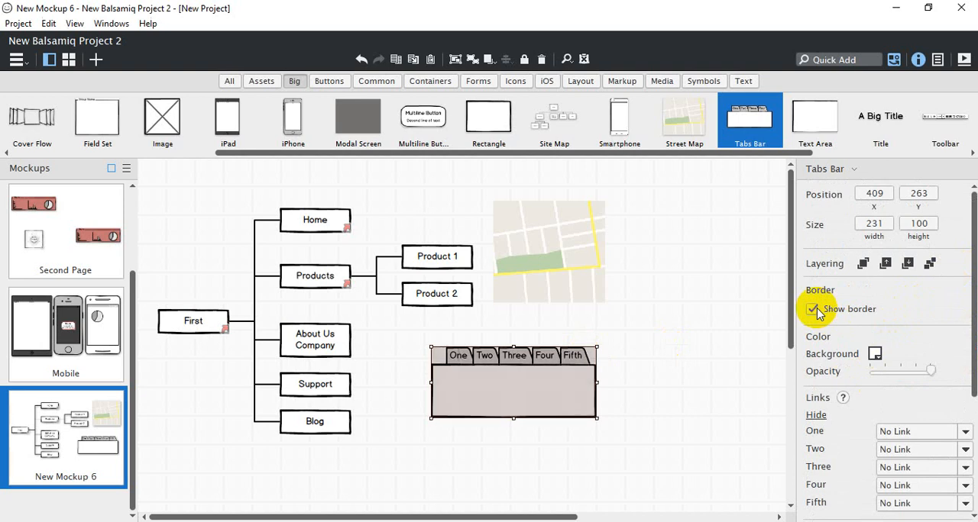
click(876, 356)
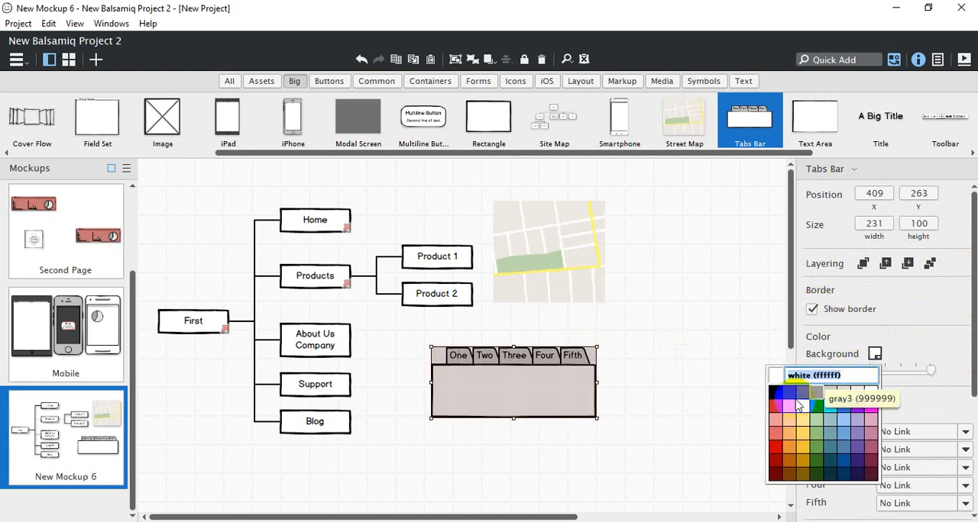
click(771, 403)
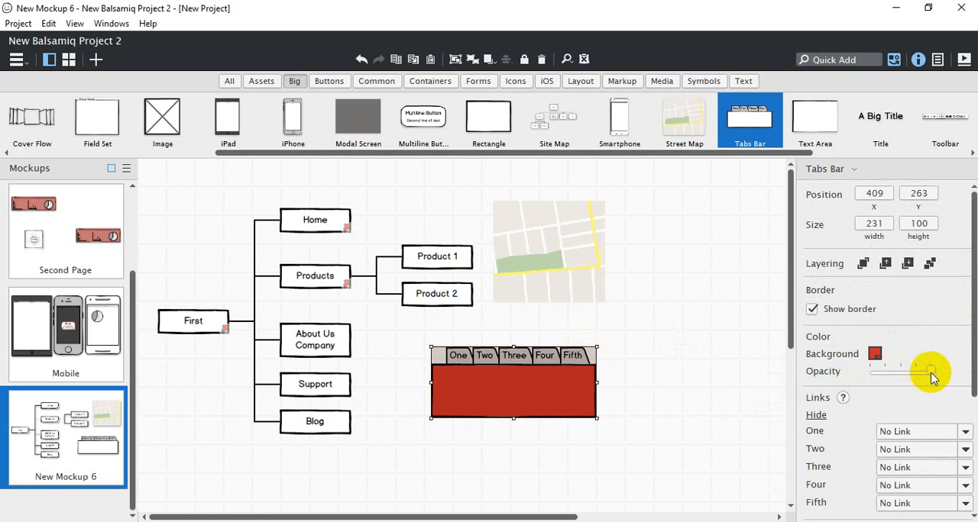
drag(929, 372, 888, 371)
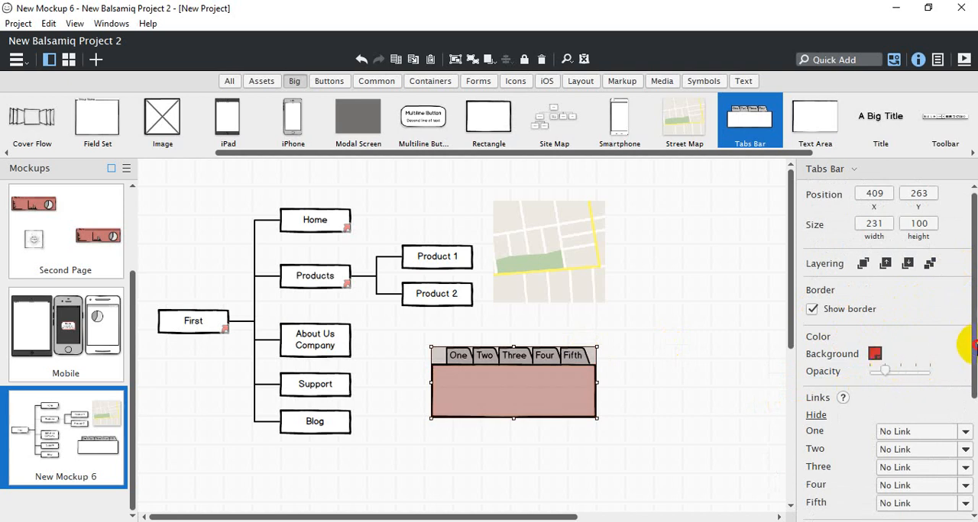
Link the tabs bar's One tab to a new mockup and locate that mockup in the project's list
drag(964, 345, 967, 405)
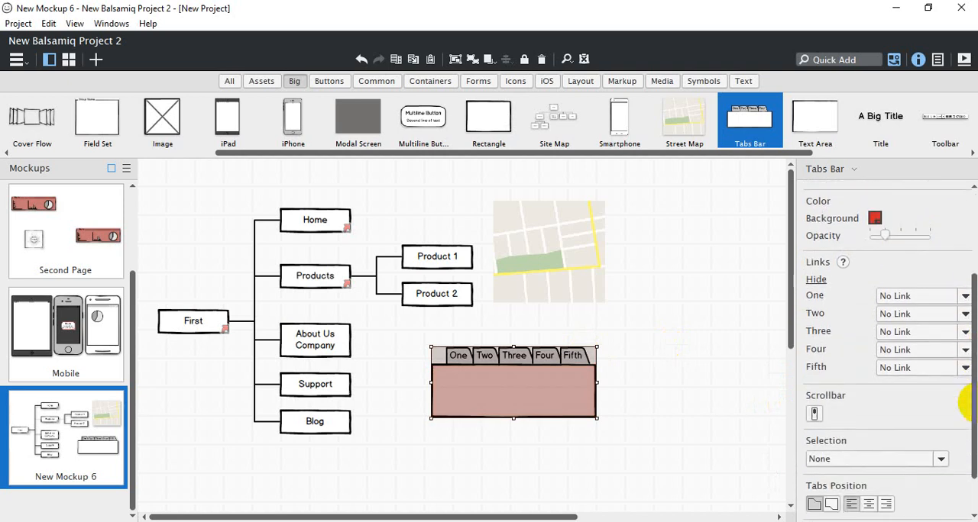
click(965, 297)
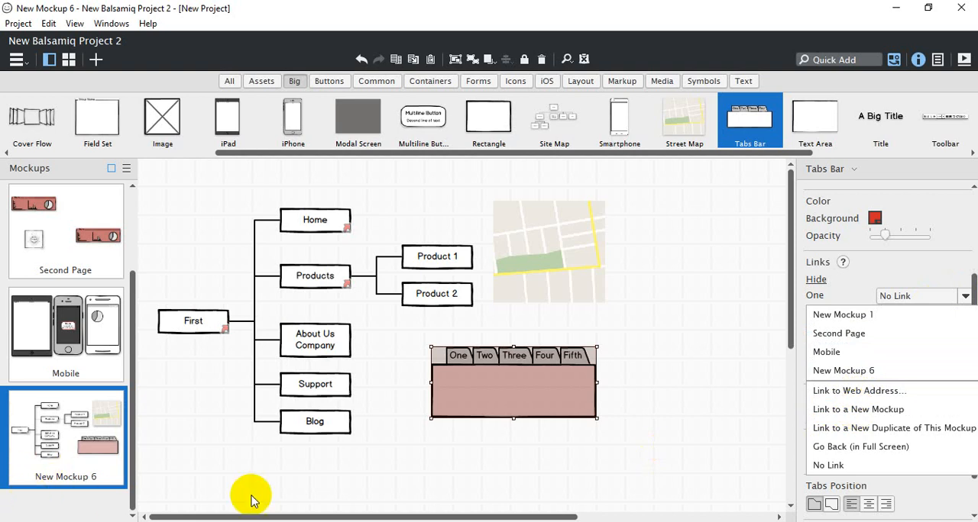
click(844, 413)
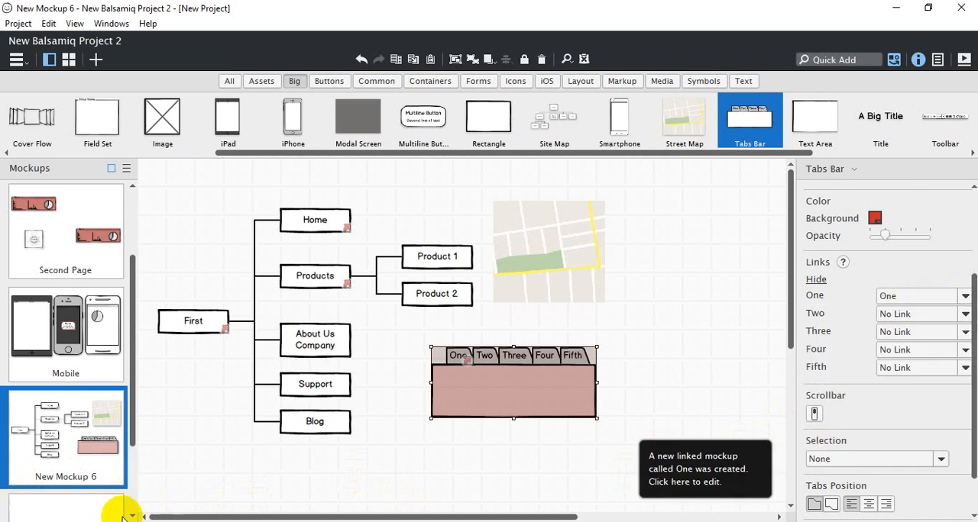
drag(135, 408, 131, 448)
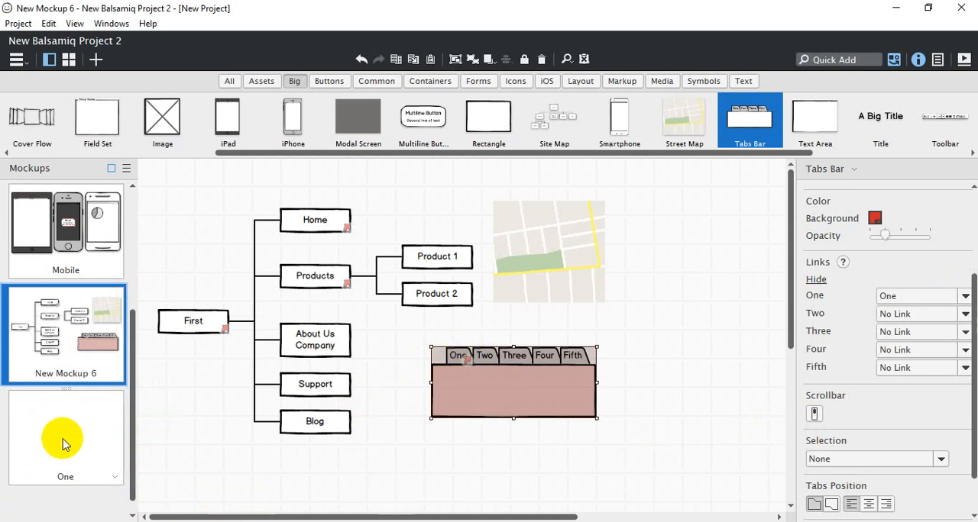
Test the One tab's link in full-screen presentation and exit the presentation
click(963, 59)
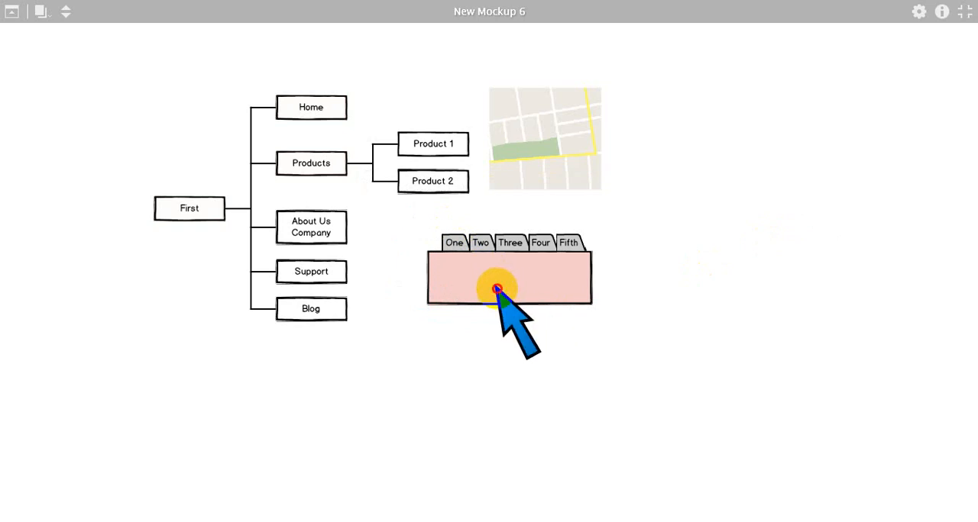
click(497, 289)
click(497, 289)
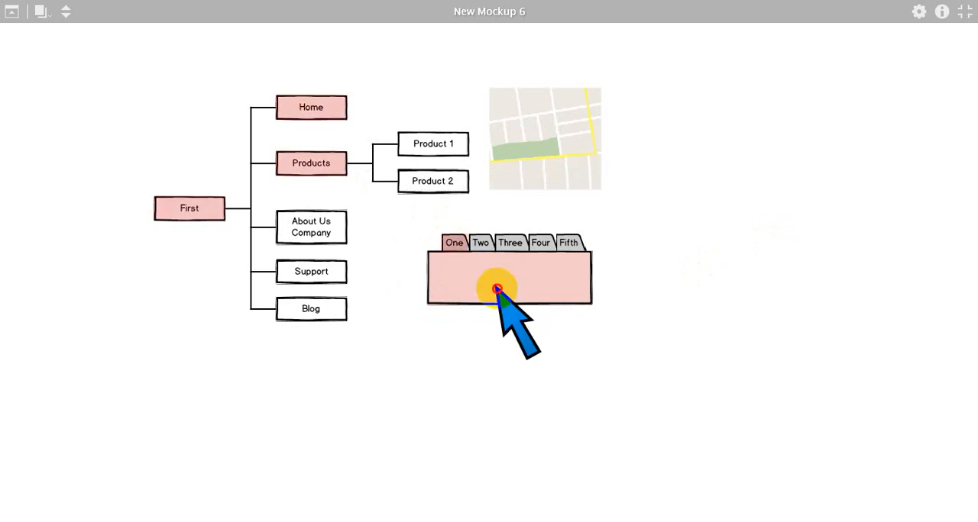
click(459, 244)
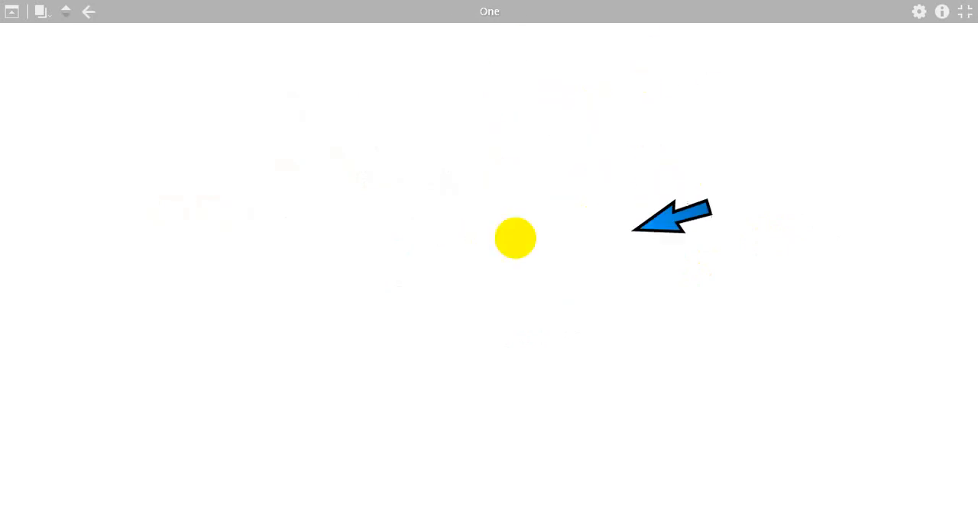
key(Escape)
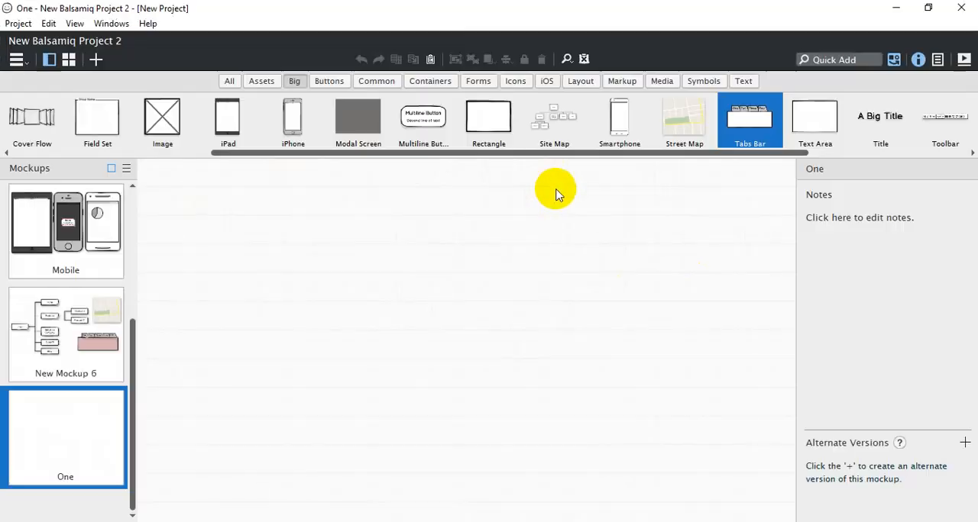
Return to New Mockup 6 and review the link choices for the tabs bar's Two tab without setting one
click(128, 309)
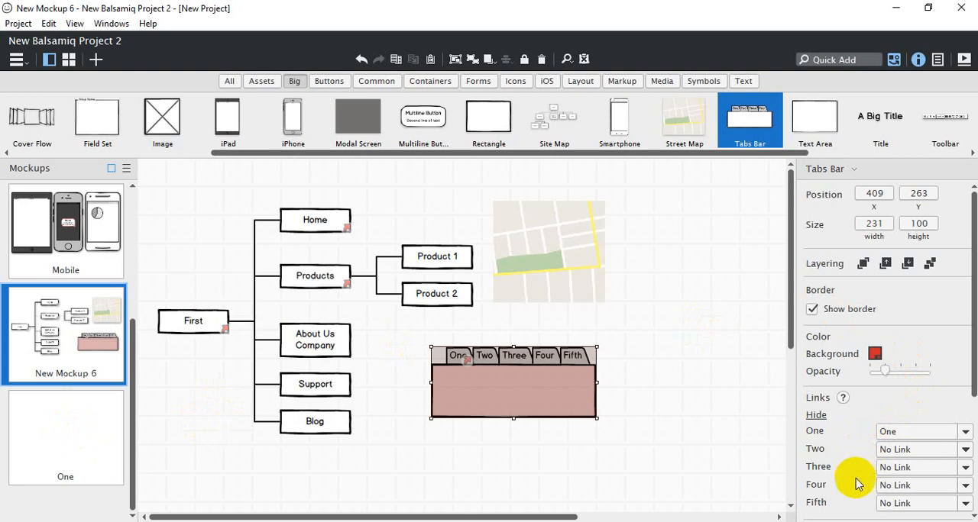
click(906, 456)
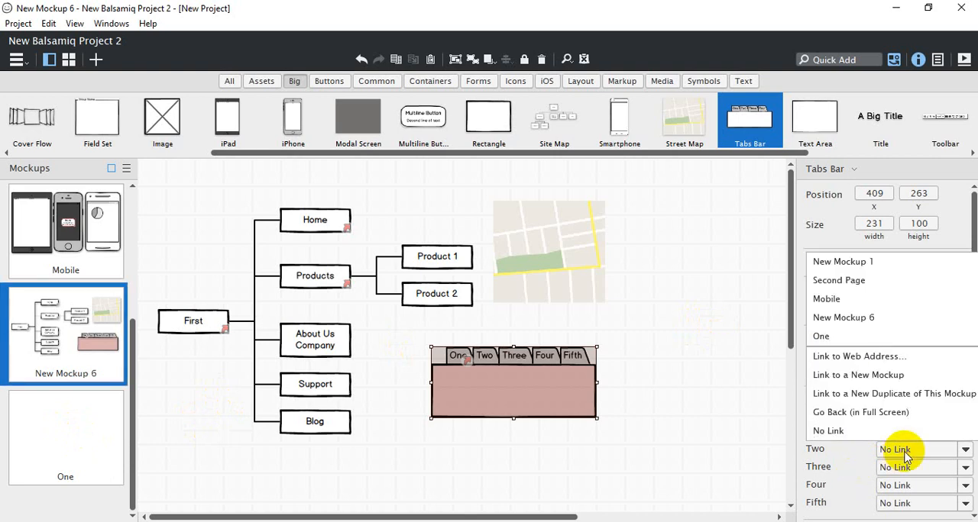
click(906, 453)
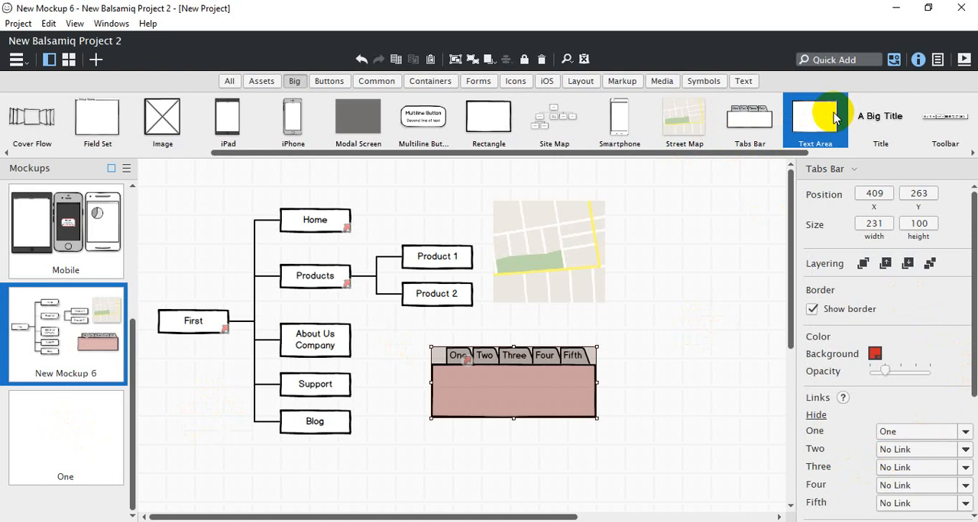
Place an empty Text Area of 200 × 140 beside the street map at about X 676, Y 97
drag(834, 116, 622, 228)
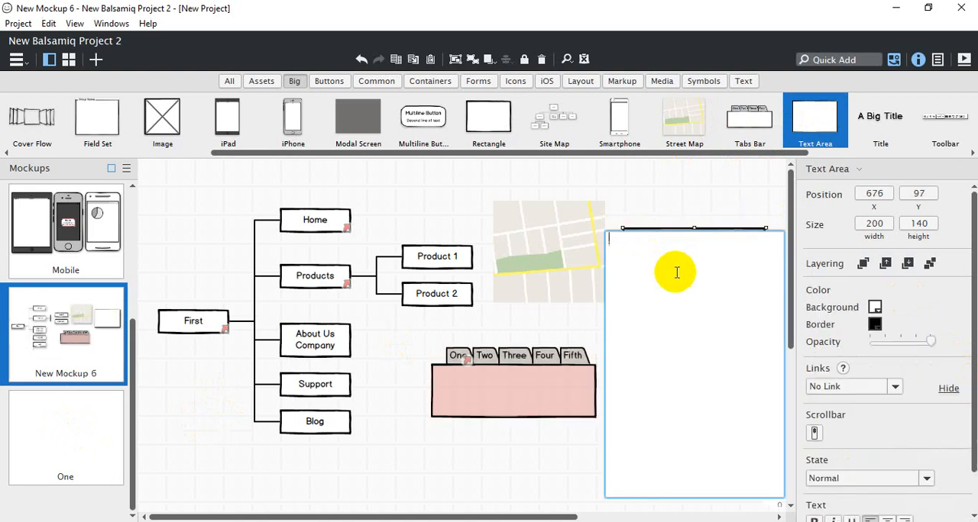
click(690, 200)
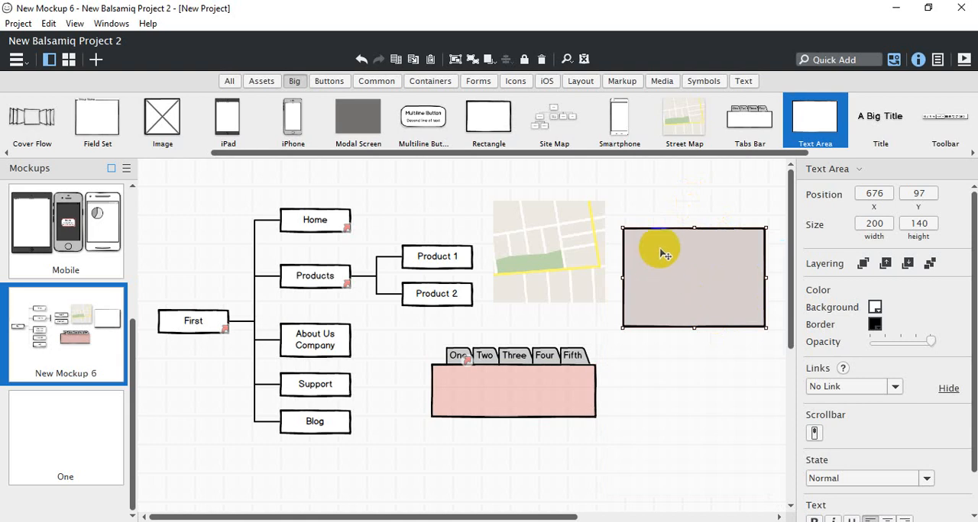
double_click(695, 269)
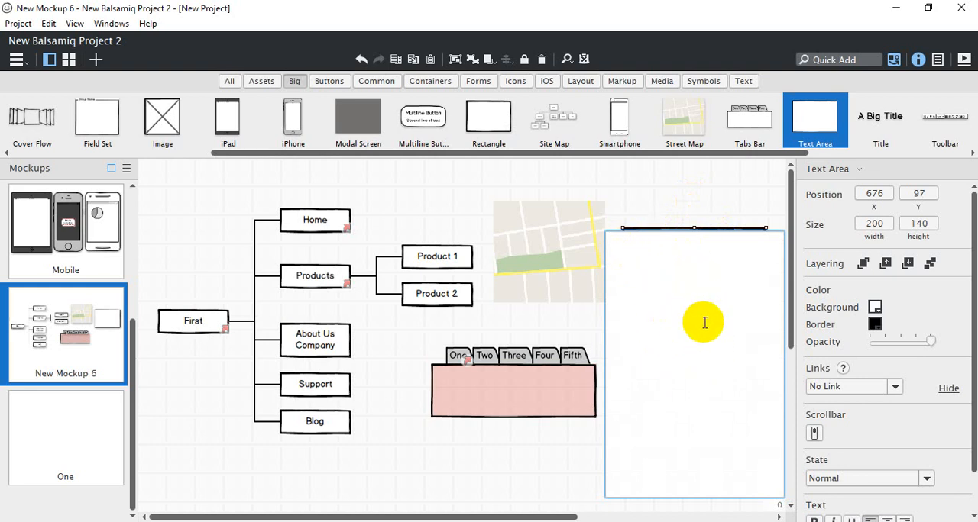
click(724, 173)
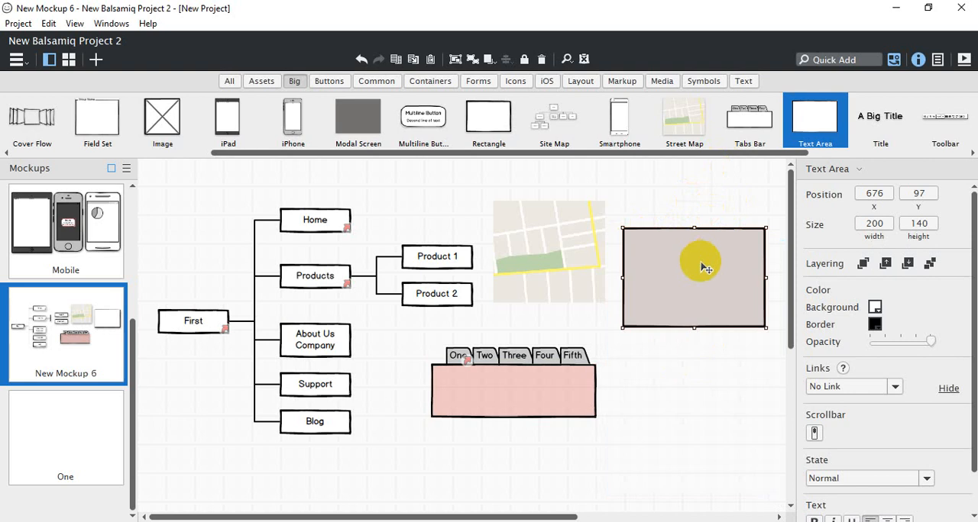
Turn on the text area's scrollbar and link the text area to the Mobile mockup
click(814, 433)
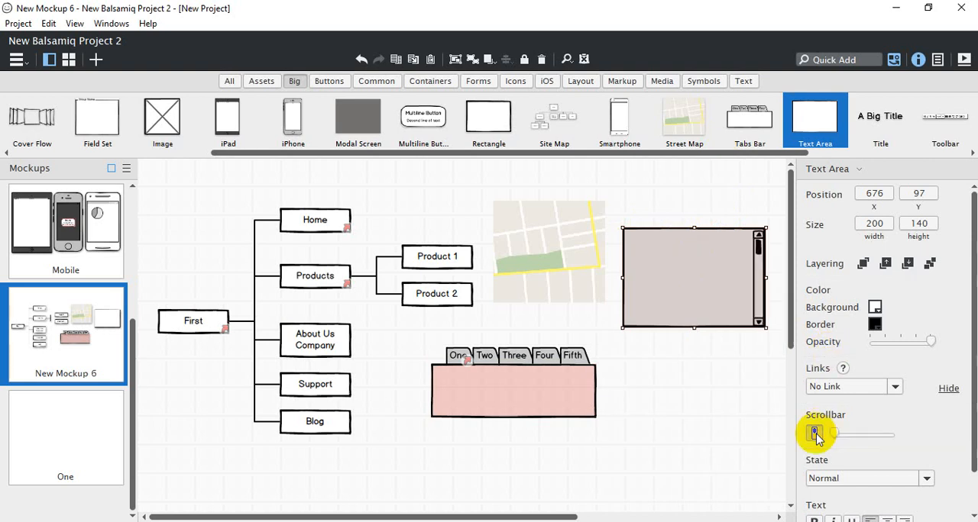
mouse_move(835, 433)
mouse_down()
mouse_move(873, 443)
mouse_move(831, 435)
mouse_up()
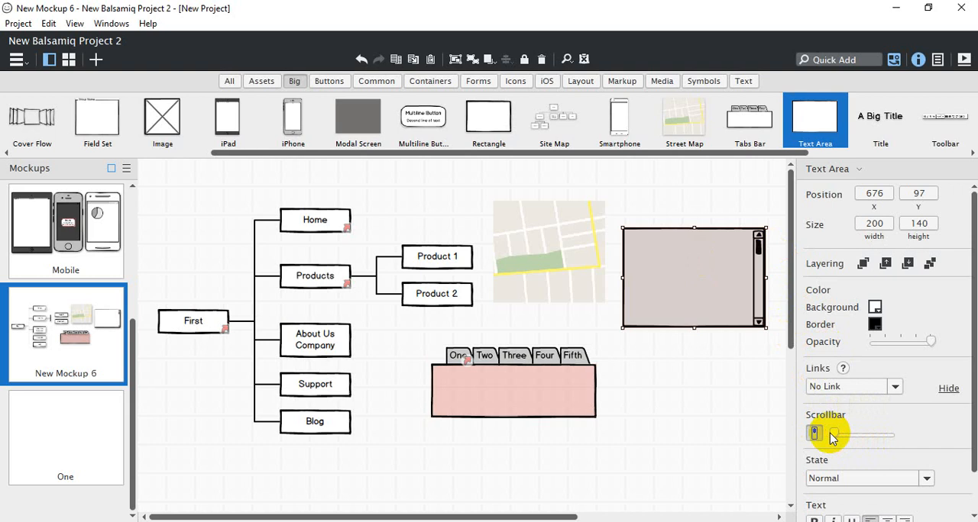
click(895, 388)
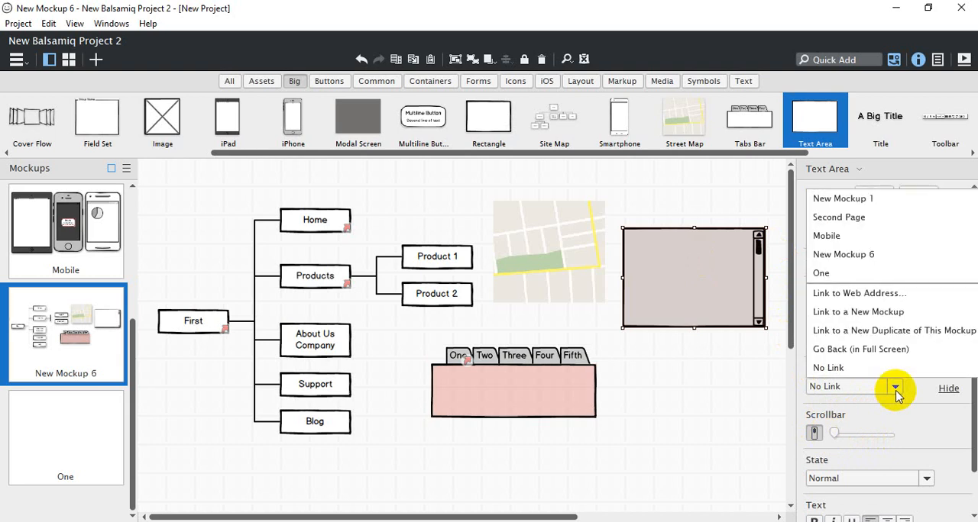
click(851, 237)
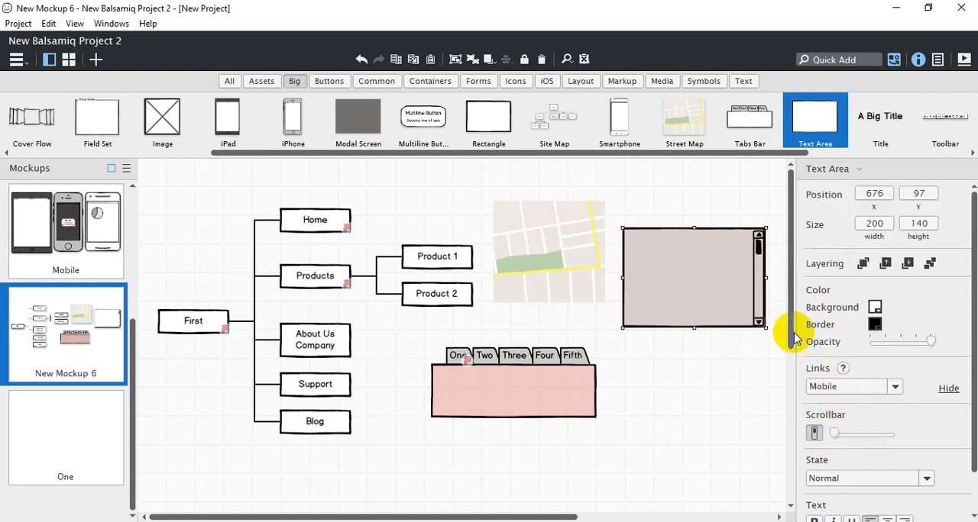
click(739, 366)
click(717, 285)
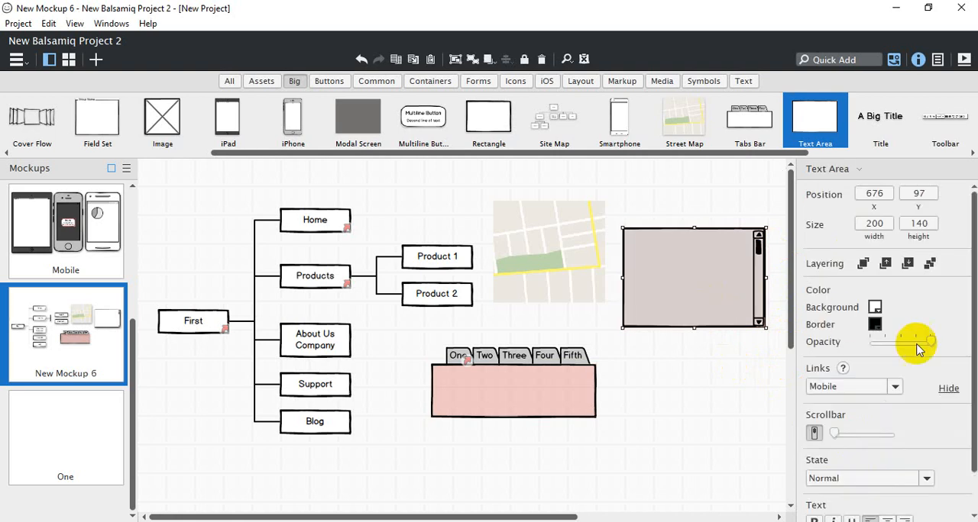
Set the text area's state to In Focus, check it in full-screen presentation and exit
drag(973, 282, 973, 320)
click(925, 435)
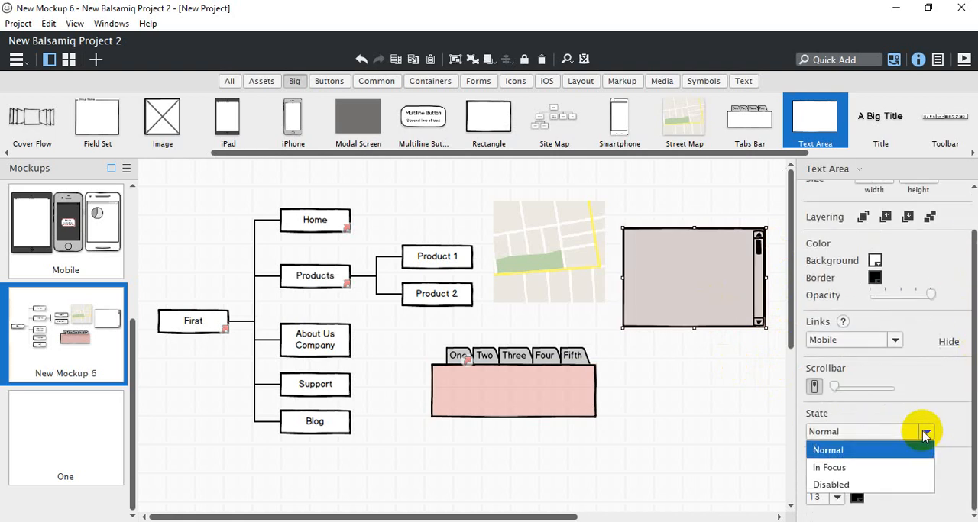
click(842, 467)
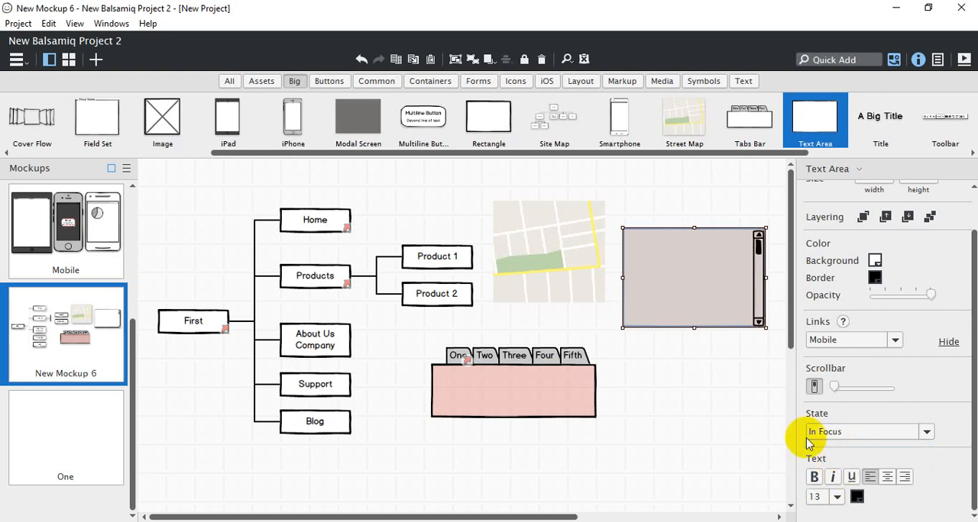
click(964, 59)
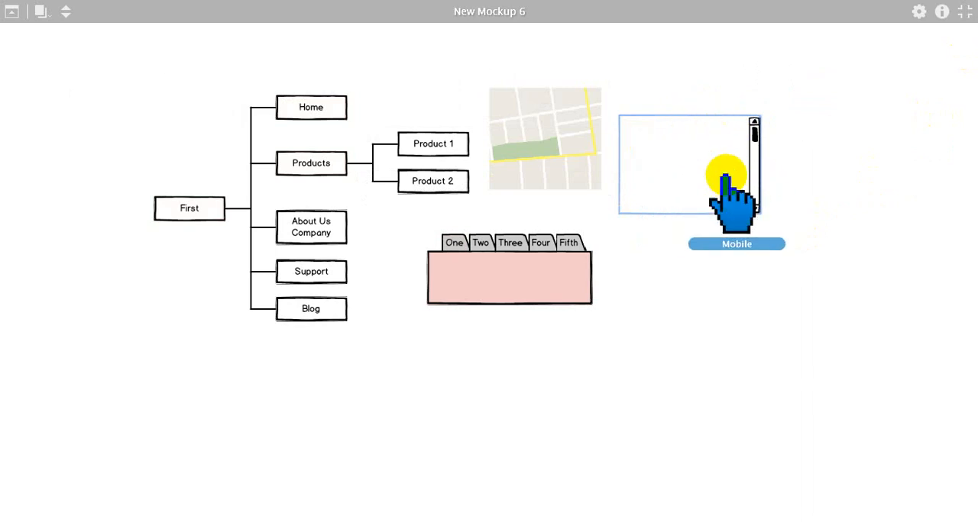
key(Escape)
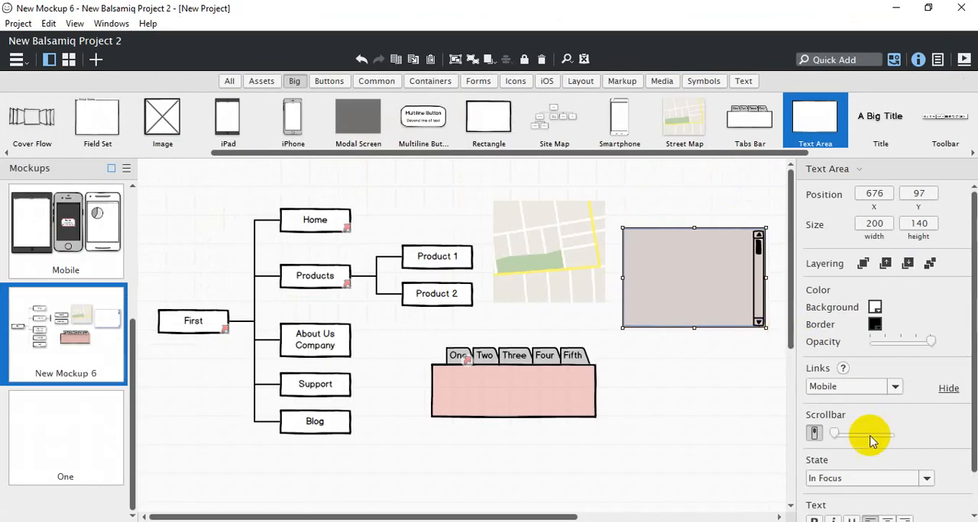
Set the text area's state to Disabled, check it in full-screen presentation and exit
click(855, 477)
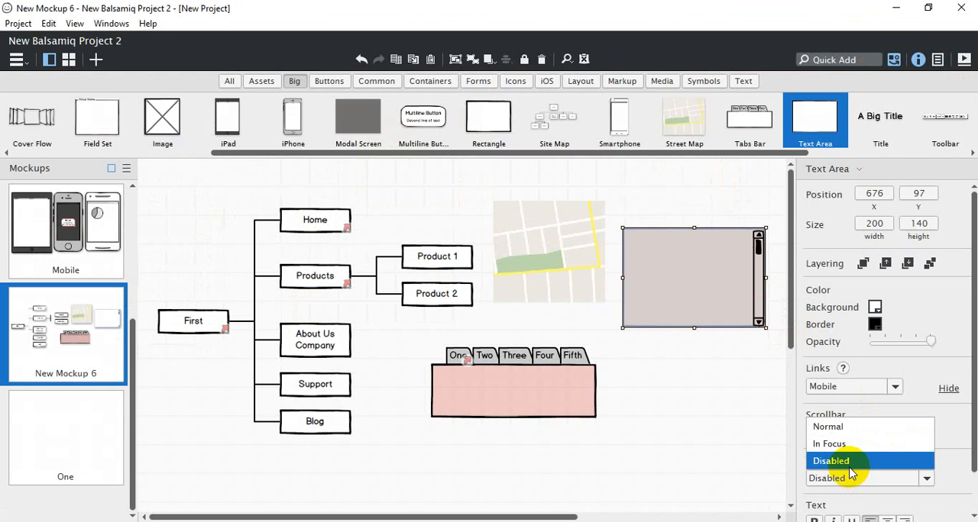
click(847, 461)
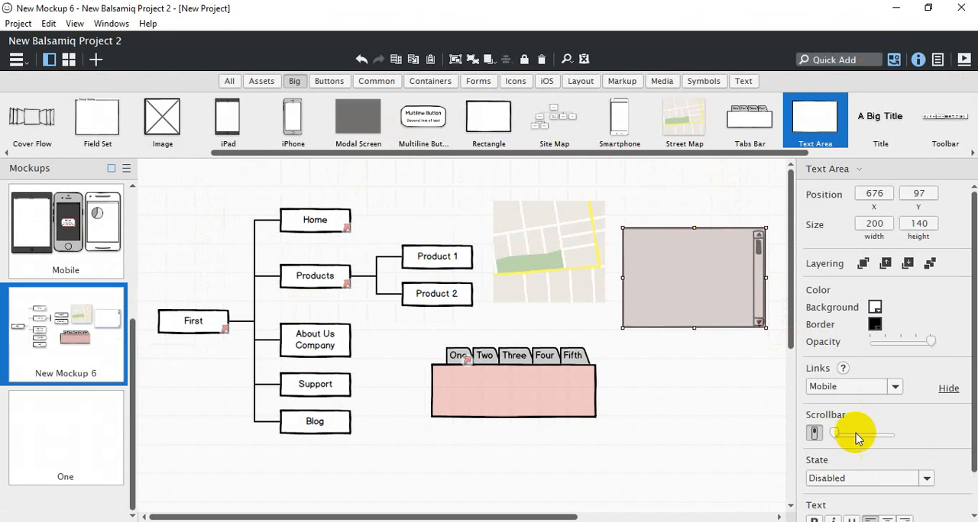
click(965, 61)
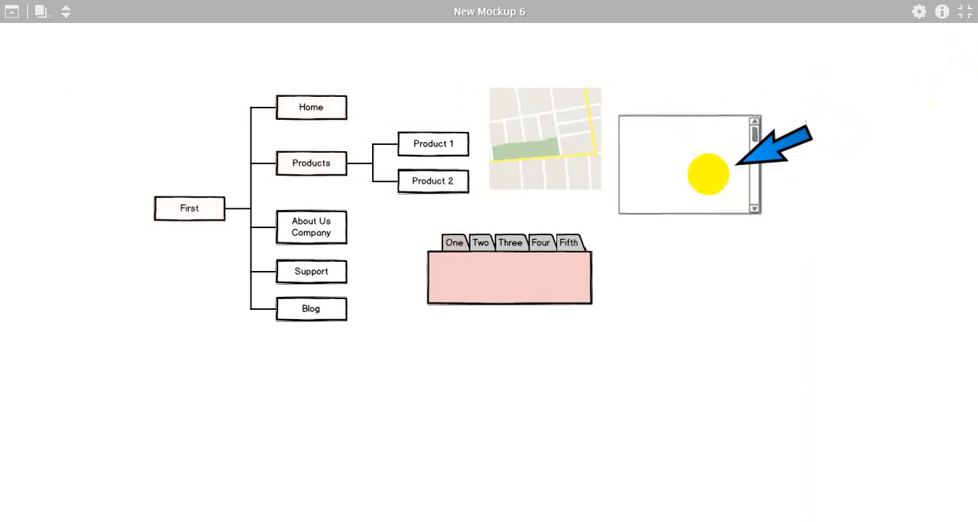
key(Escape)
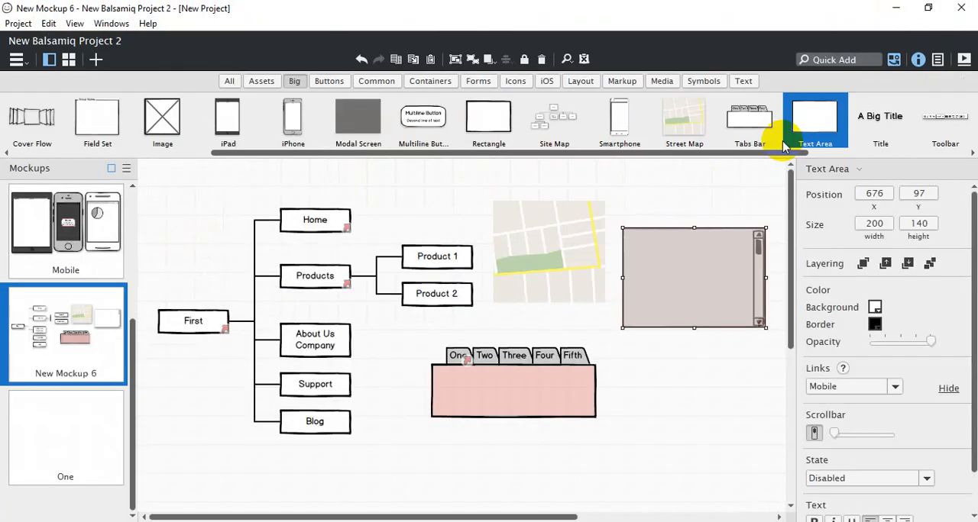
Place a Title reading "Mobile Application" above the text area at about X 665, Y 29
drag(743, 155, 877, 151)
click(627, 128)
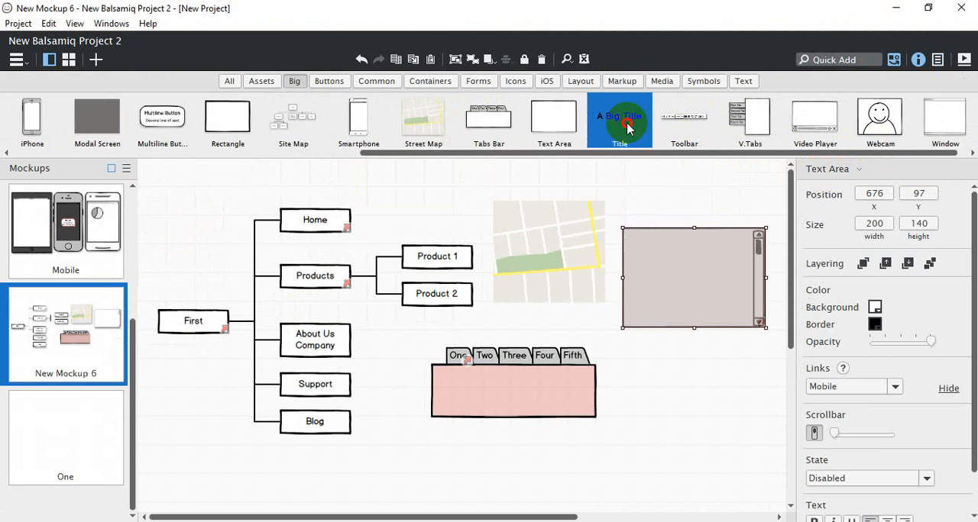
drag(627, 128, 646, 196)
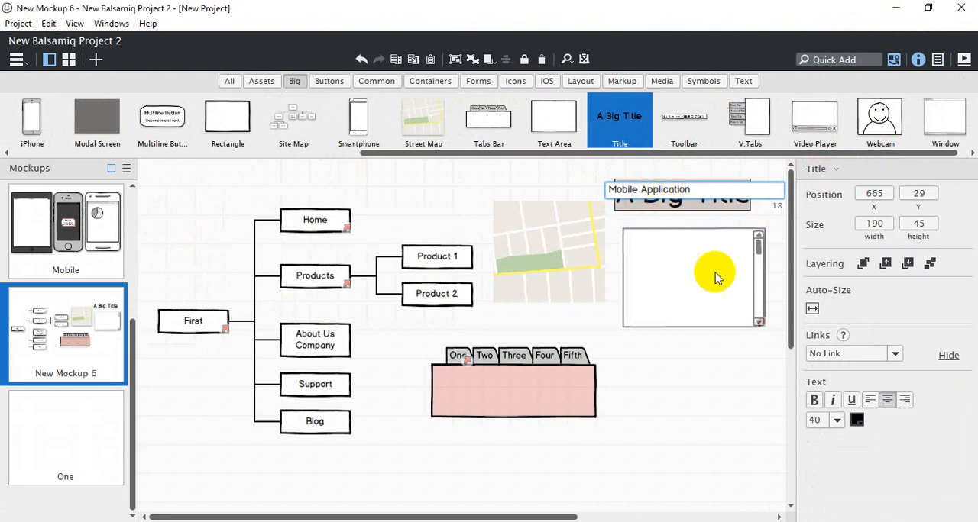
key(Return)
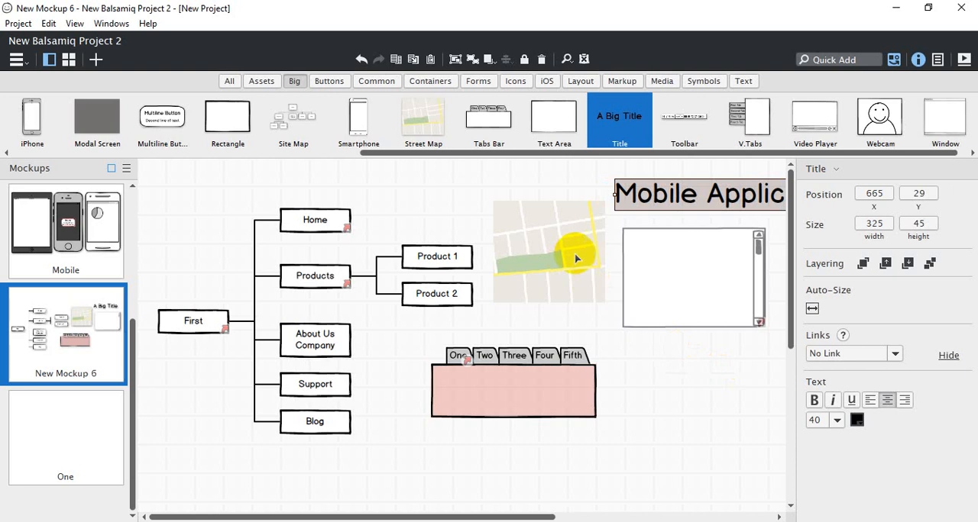
Set the title's font size to 15, narrow it to about 184 wide and move it just above the text area, about X 708, Y 70
drag(615, 194, 497, 194)
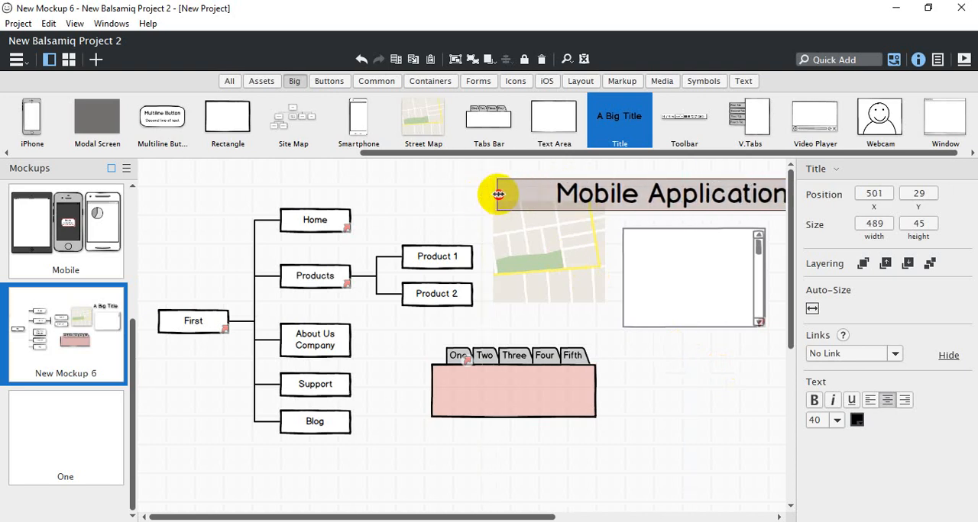
click(838, 419)
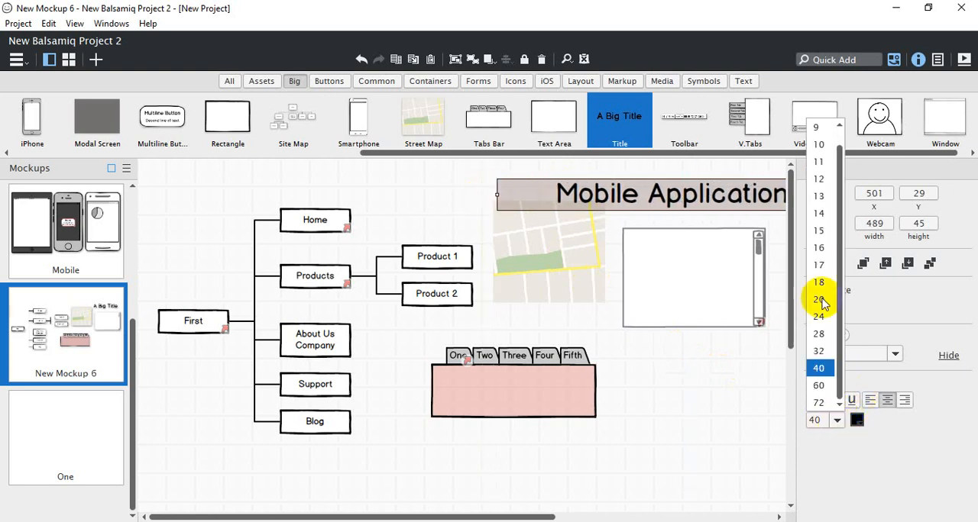
click(818, 230)
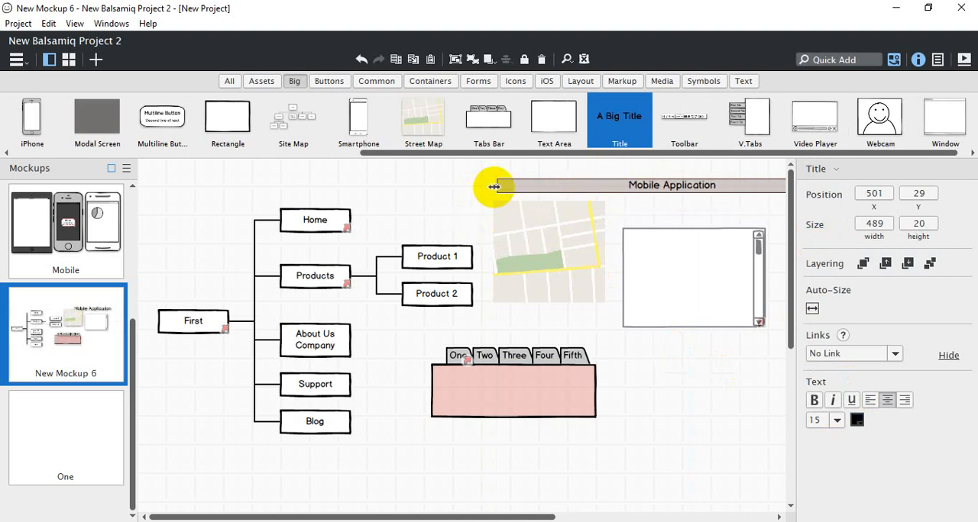
drag(494, 187, 690, 219)
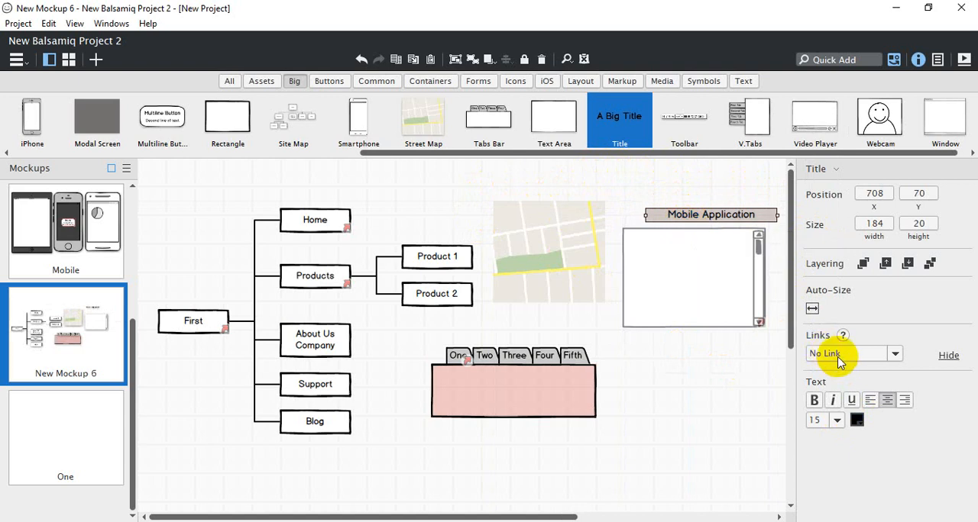
Add a Toolbar of 261 × 29 below the tabs bar and move it up over the tabs
drag(669, 121, 411, 443)
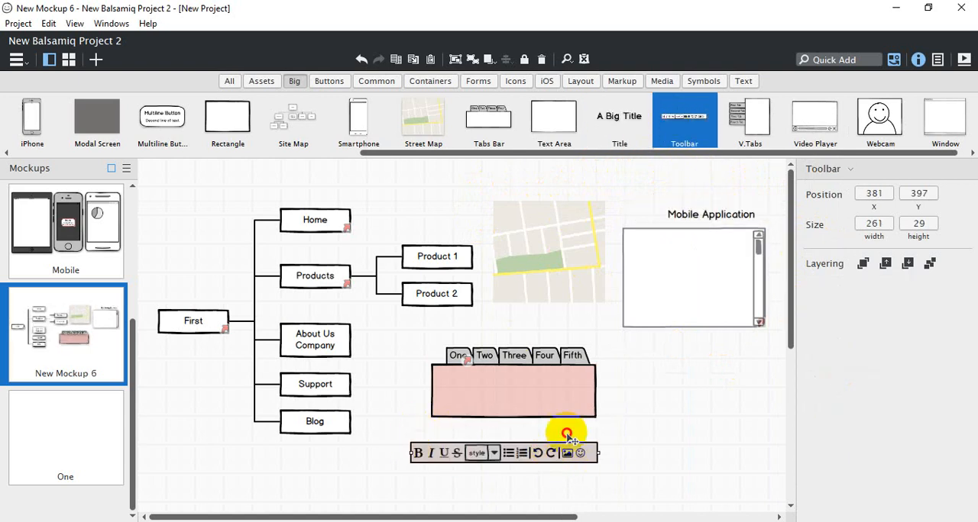
drag(551, 453, 557, 358)
In the Mobile mockup, move the smartphone's pie chart to about X 834, Y 254 and place a Toolbar under the status bar
click(98, 222)
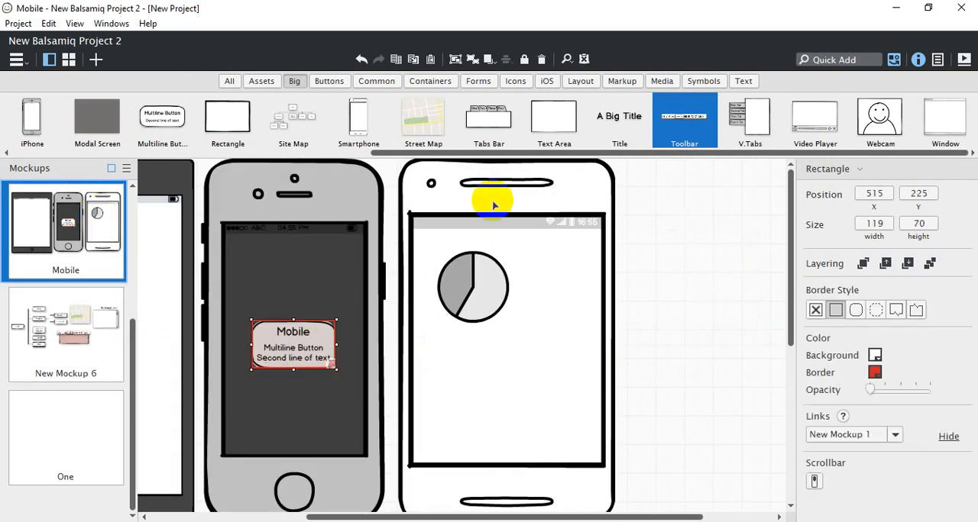
click(505, 284)
drag(506, 284, 546, 371)
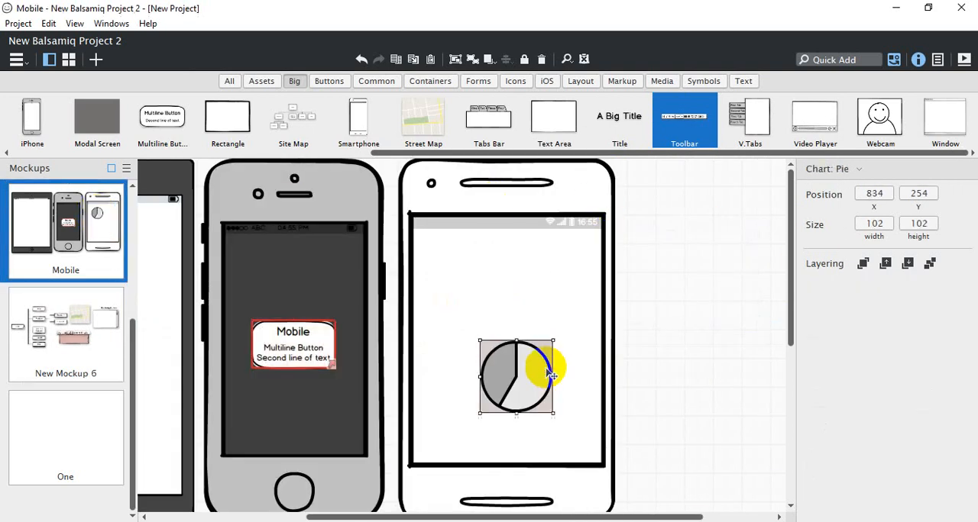
drag(685, 119, 417, 238)
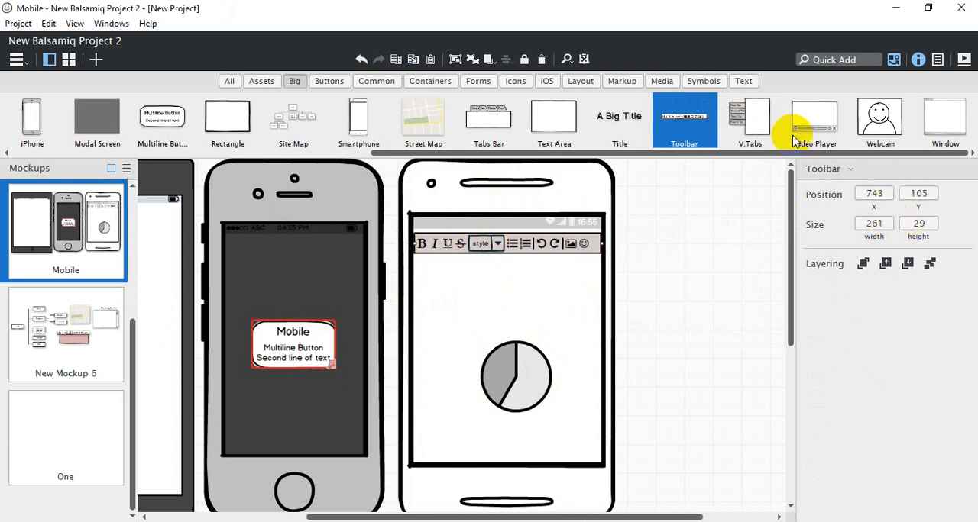
Place a V.Tabs control beside the smartphone at about X 1042, Y 86 and add a "Fifth Tab" entry to its list
drag(757, 120, 622, 220)
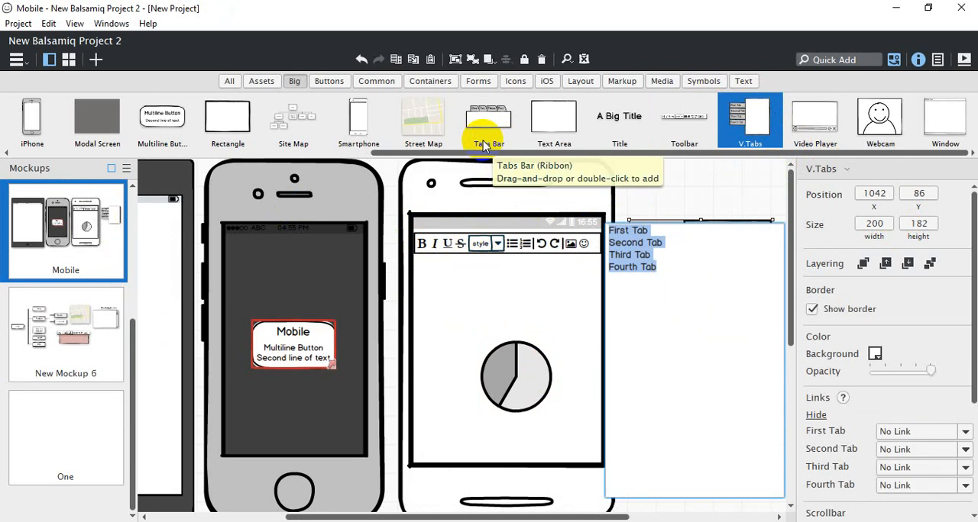
key(ctrl)
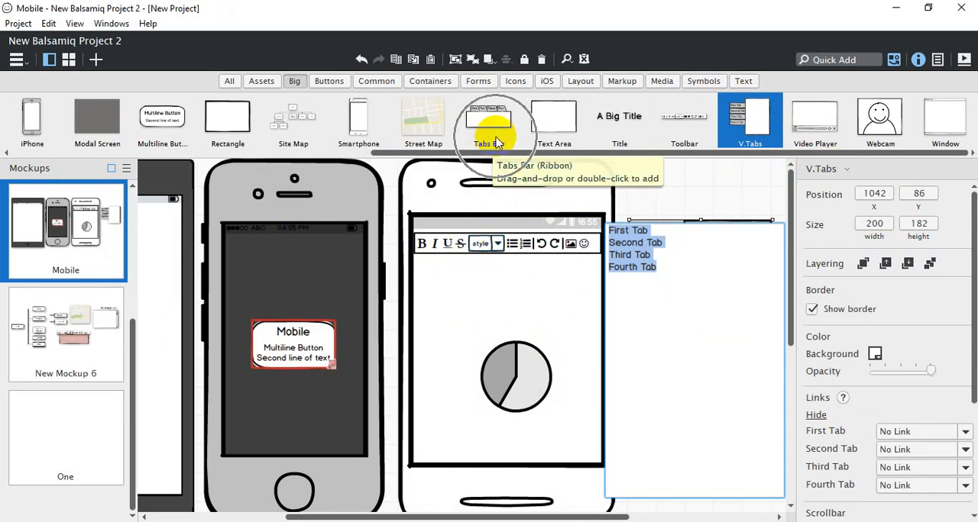
click(675, 272)
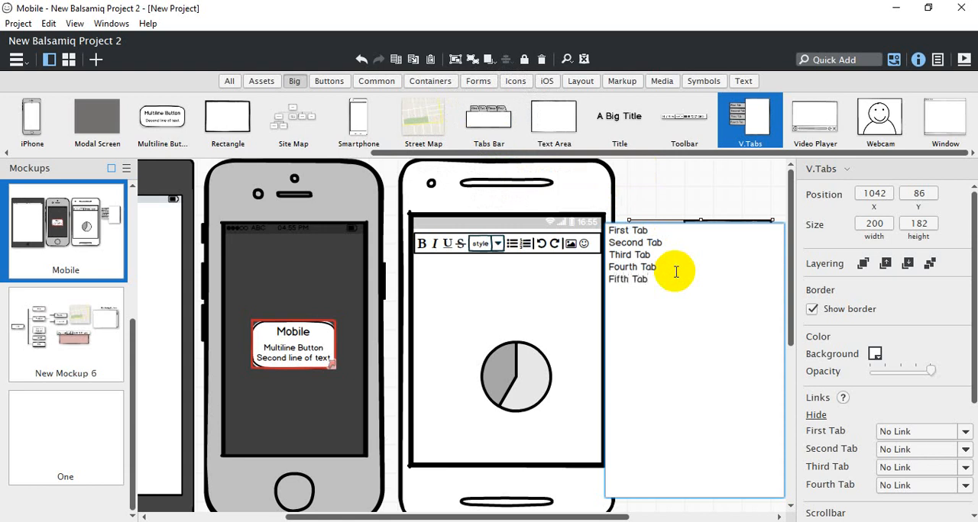
key(Down)
click(704, 191)
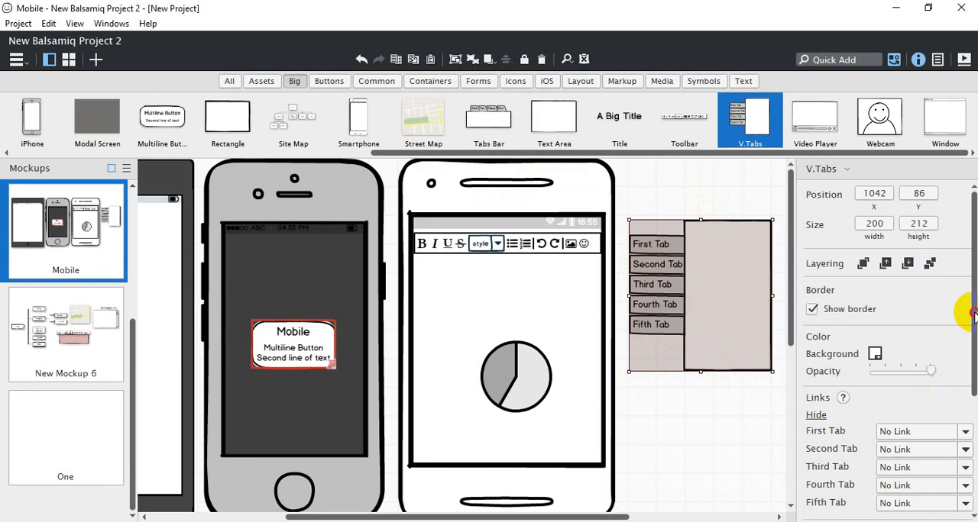
Try the right-side tabs position for the V.Tabs and switch it back to the left side
drag(973, 313, 961, 438)
click(832, 451)
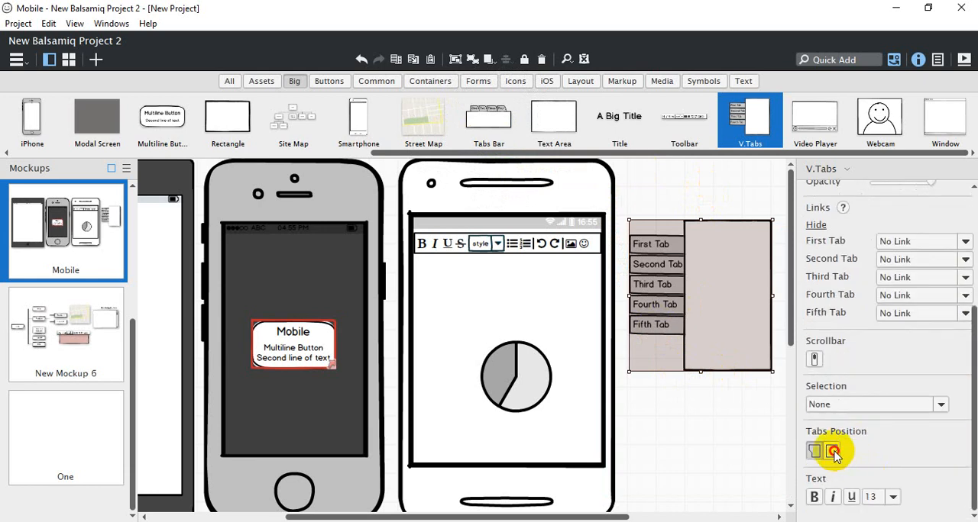
click(814, 452)
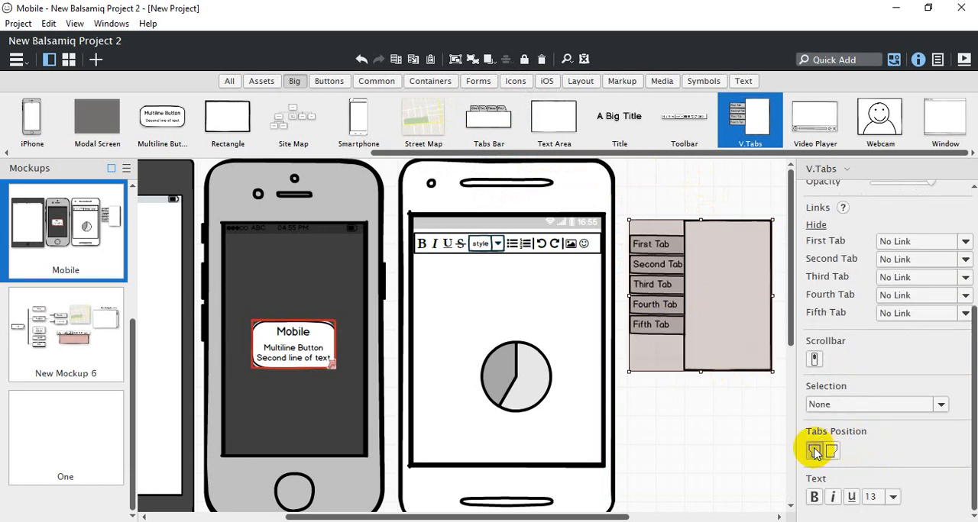
Try First Tab as the V.Tabs' selected tab, and settle on Second Tab
click(842, 405)
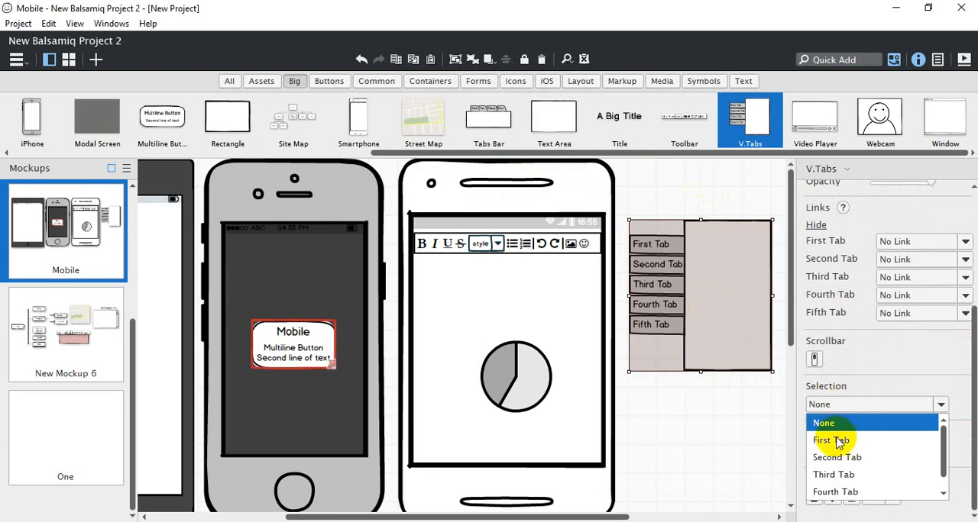
click(836, 438)
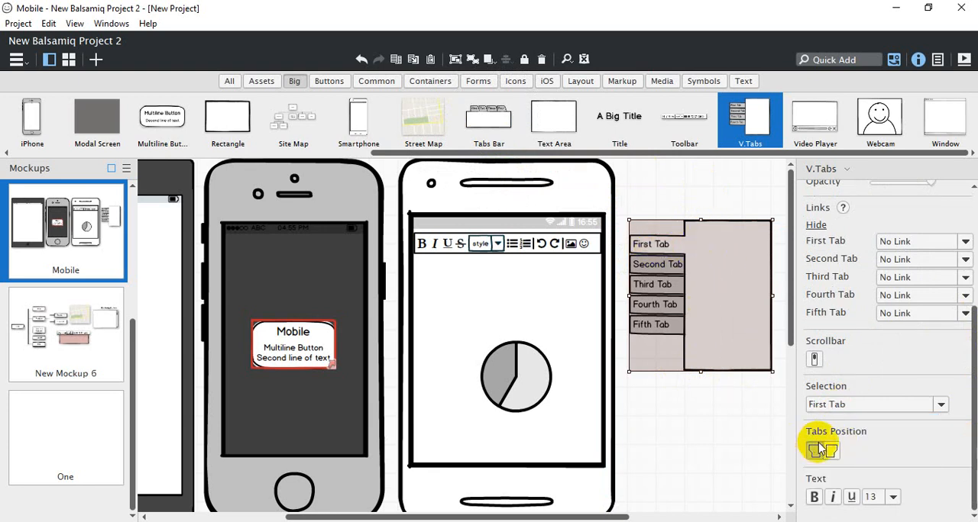
click(835, 405)
click(840, 457)
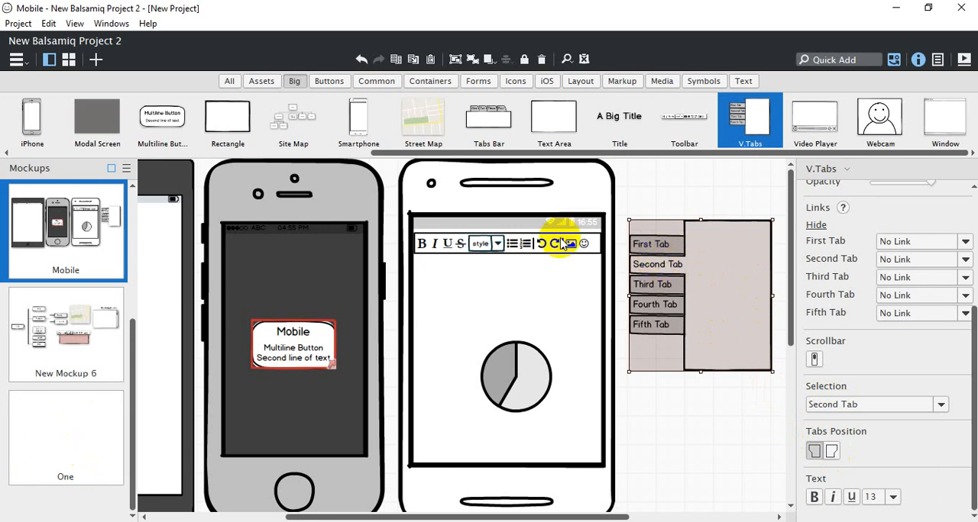
Place a Video Player on the smartphone between toolbar and pie chart, scaled to about 169 × 118 at about X 787, Y 136
drag(813, 128, 429, 250)
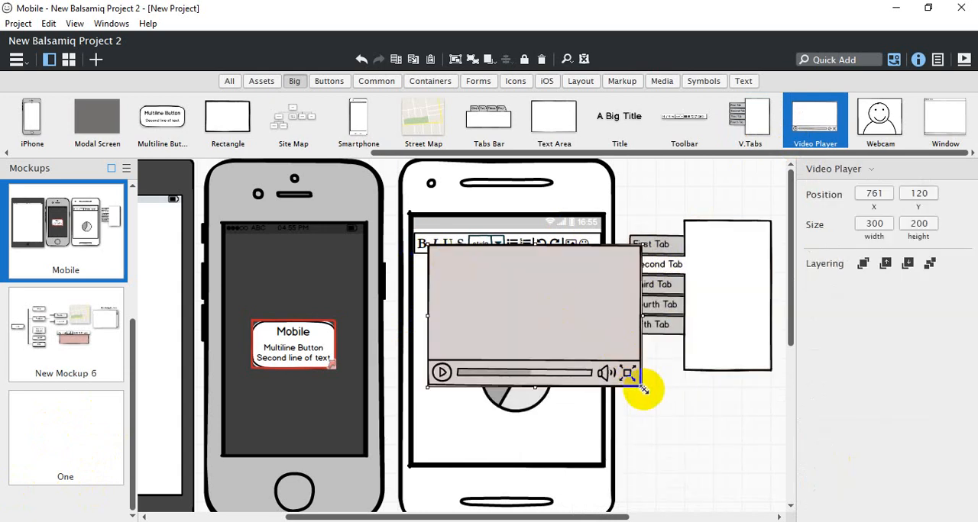
drag(634, 387, 540, 325)
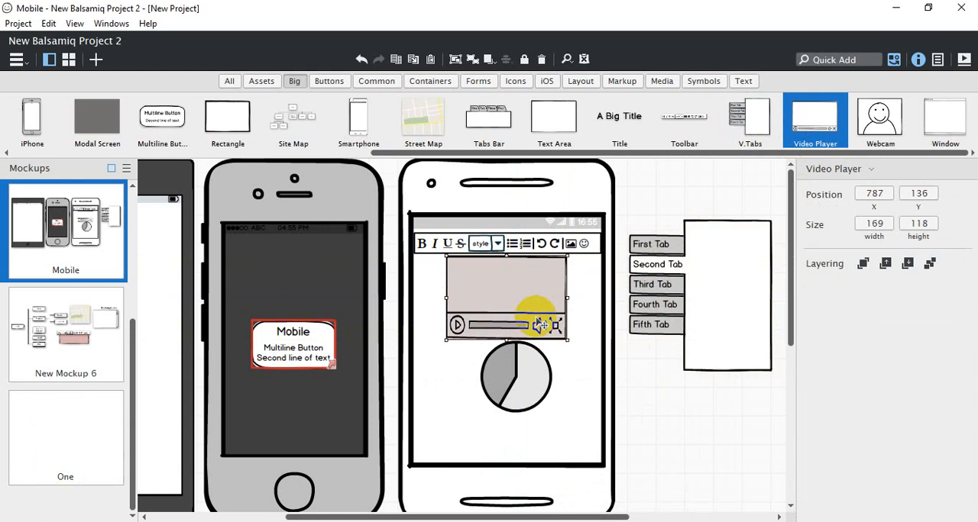
Place a Webcam above the multiline button on the iPhone screen, scaled to about 59 × 51 at about X 600, Y 125
drag(879, 115, 245, 236)
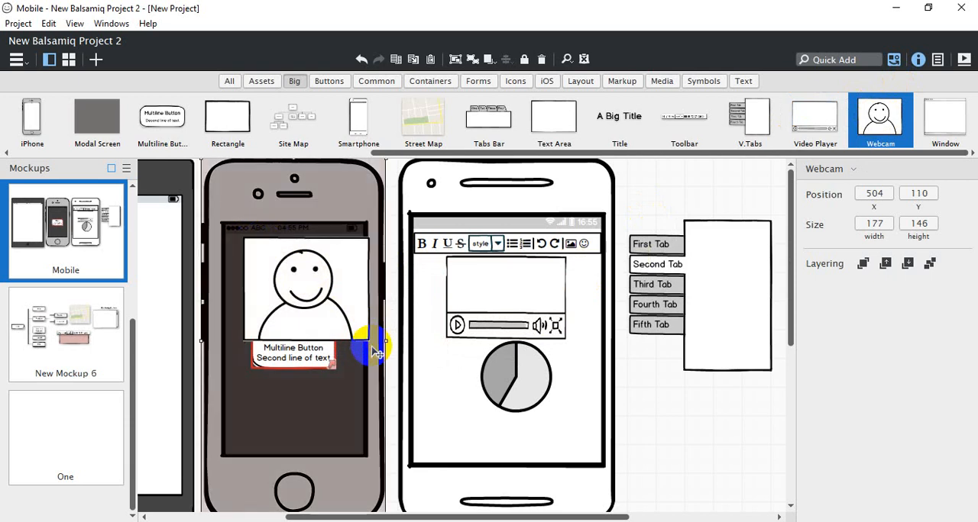
drag(369, 339, 314, 297)
drag(260, 270, 299, 282)
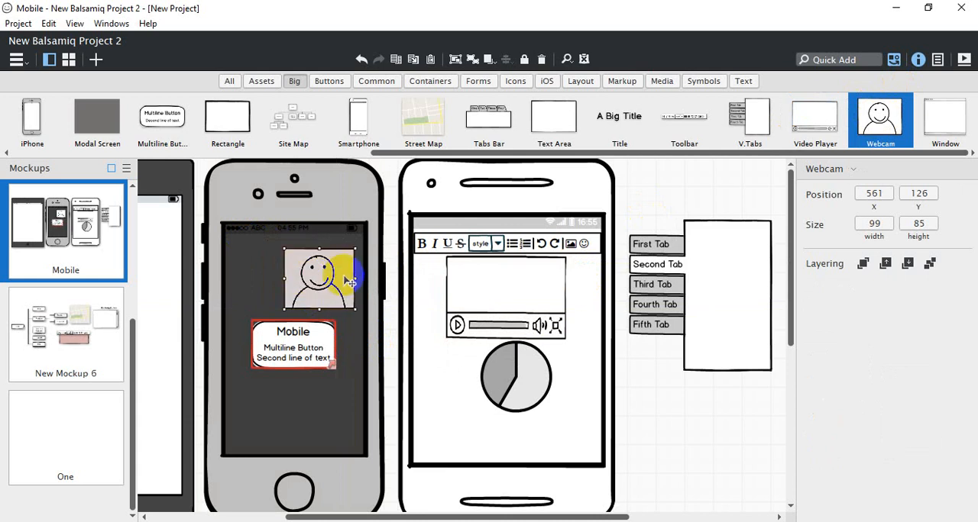
drag(355, 309, 333, 273)
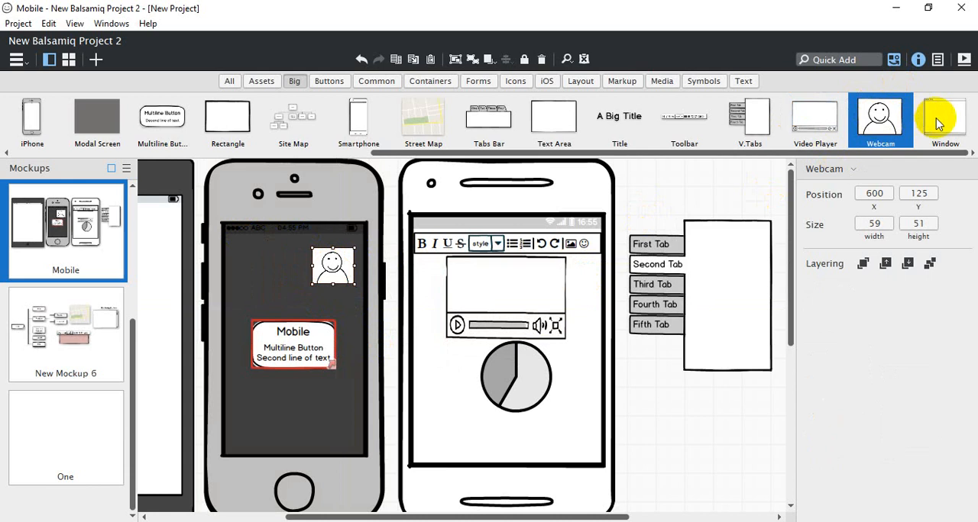
Place a Window in the mockup One at about X 56, Y 24 and name it "Desktop"
click(42, 415)
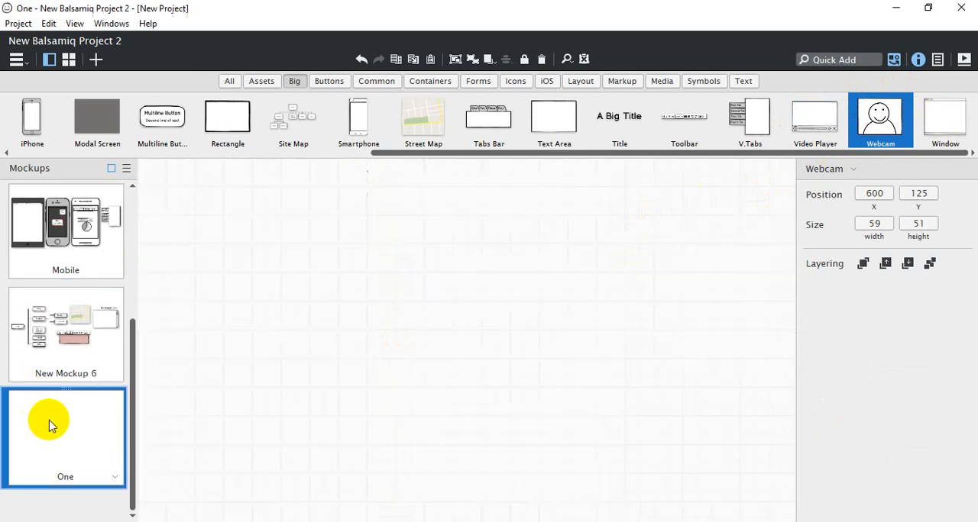
drag(944, 114, 178, 176)
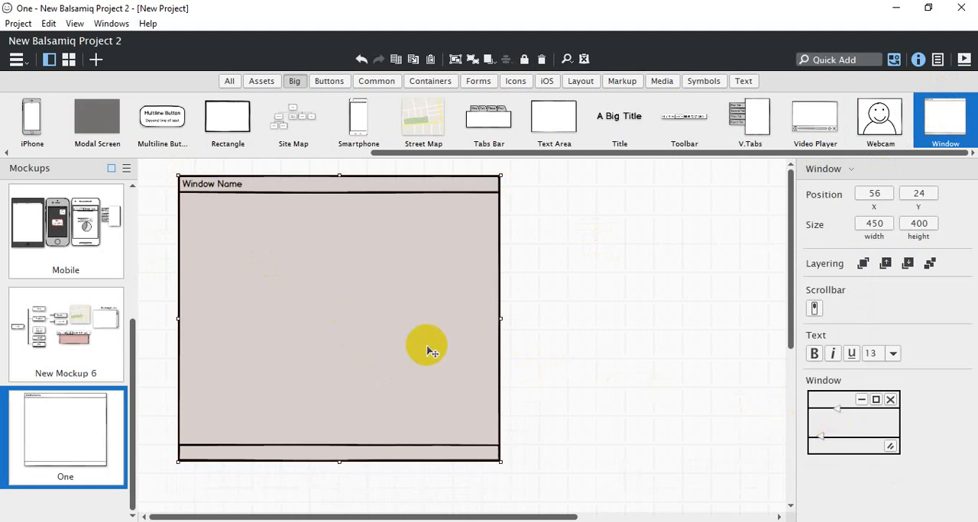
double_click(324, 326)
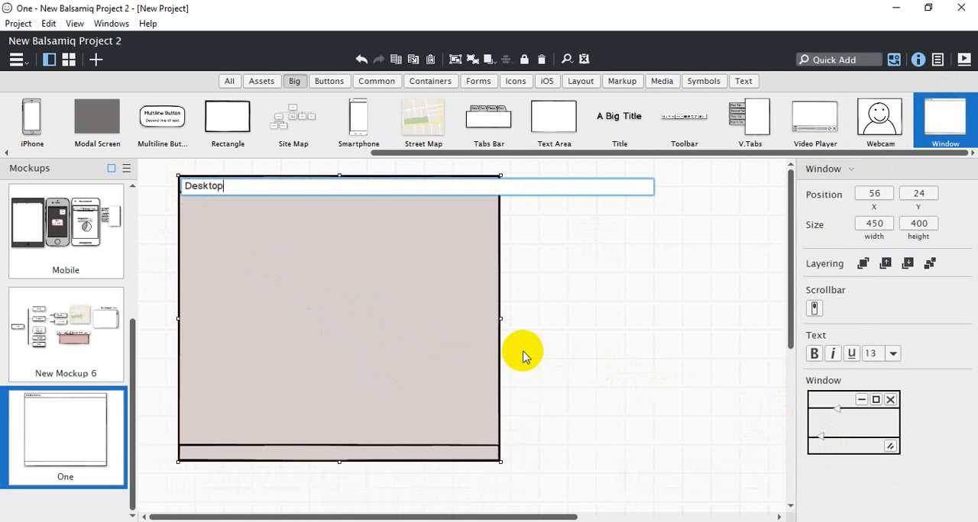
click(546, 326)
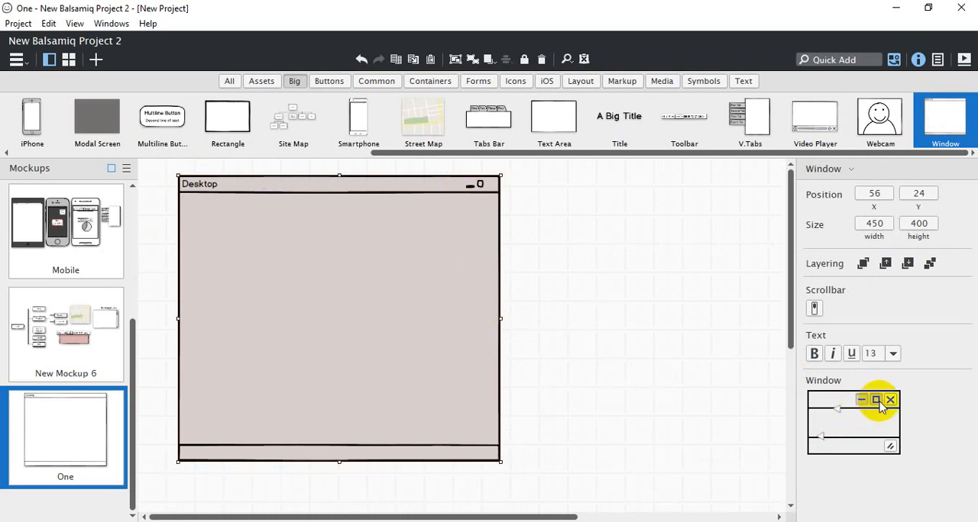
Show the Desktop window's minimize, maximize and close buttons, and make its header and footer bars taller
click(890, 400)
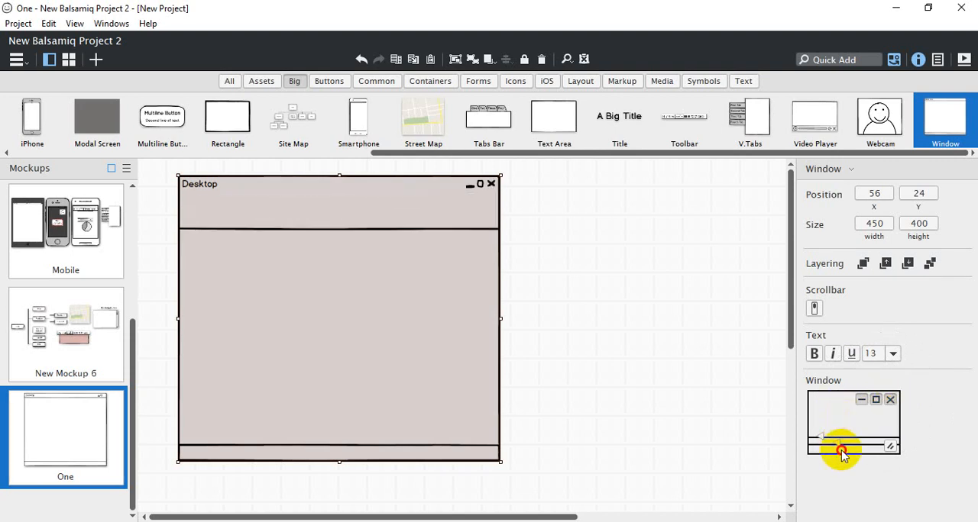
drag(838, 413, 823, 426)
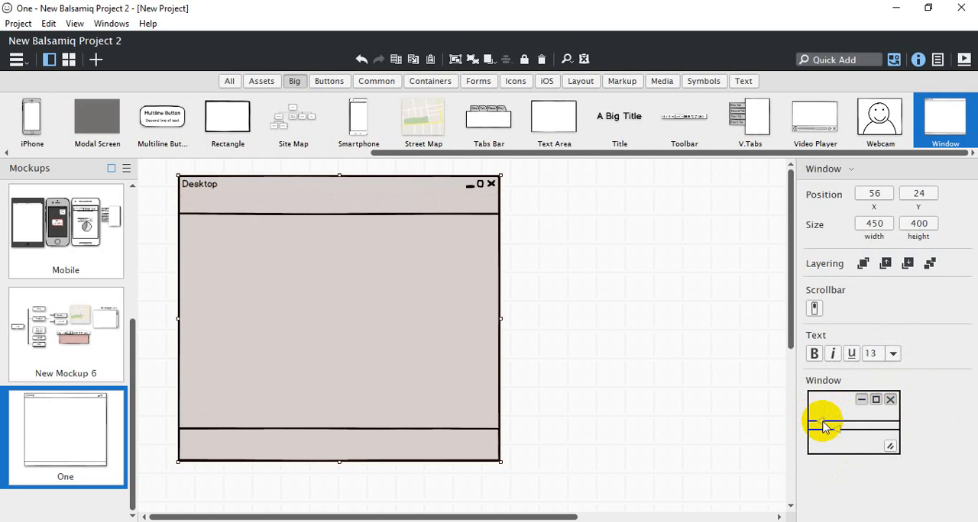